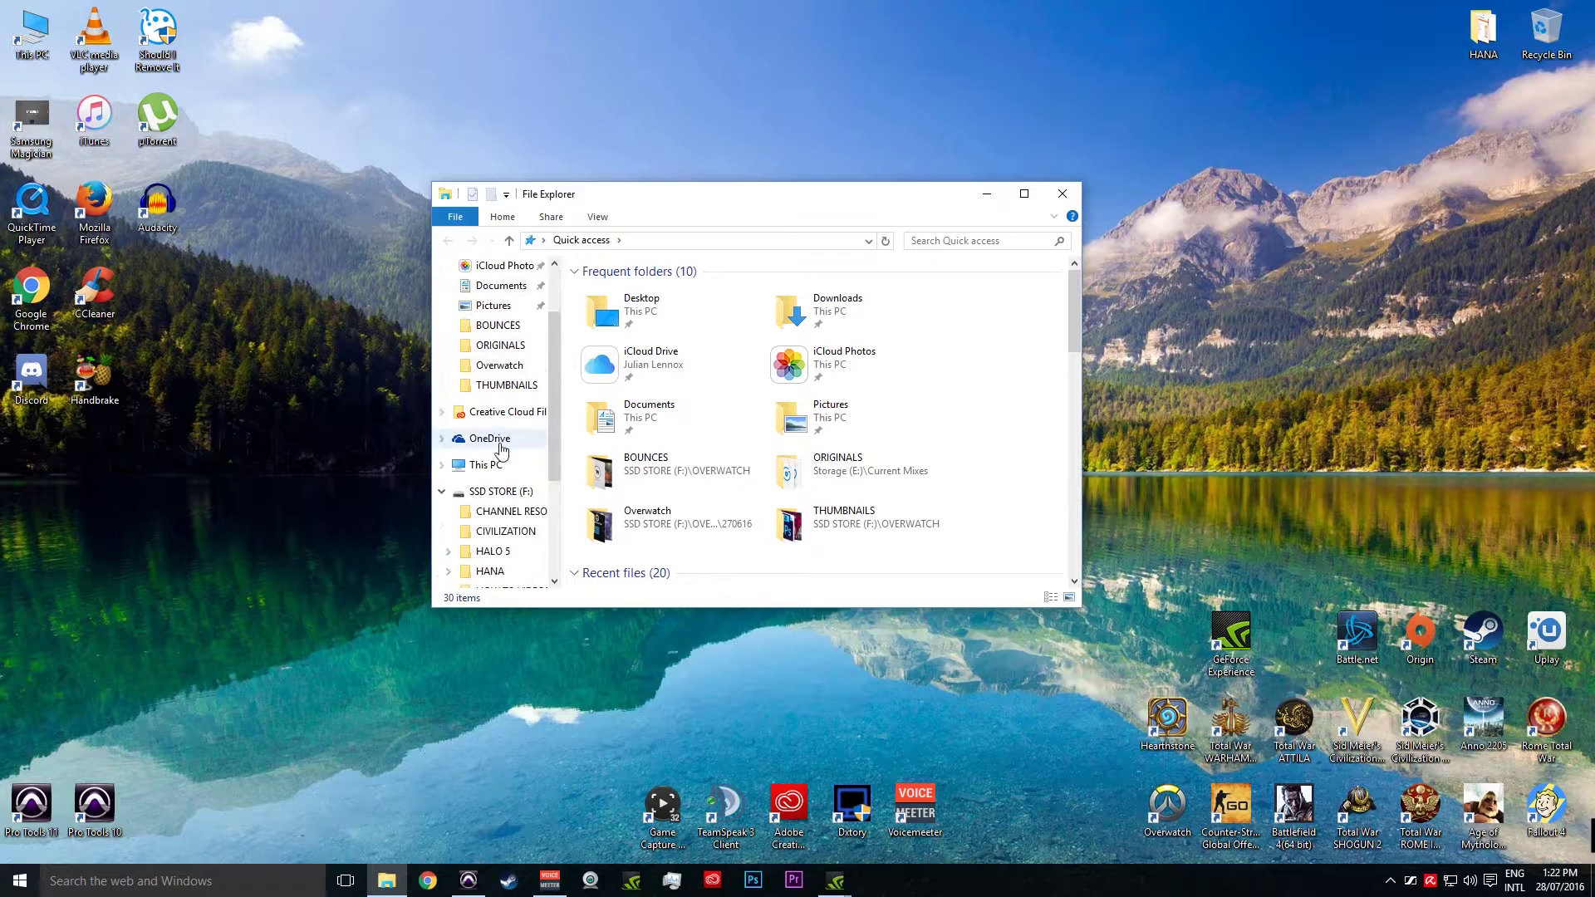
Go from This PC through System (C:) and Users into your own profile folder.
click(486, 407)
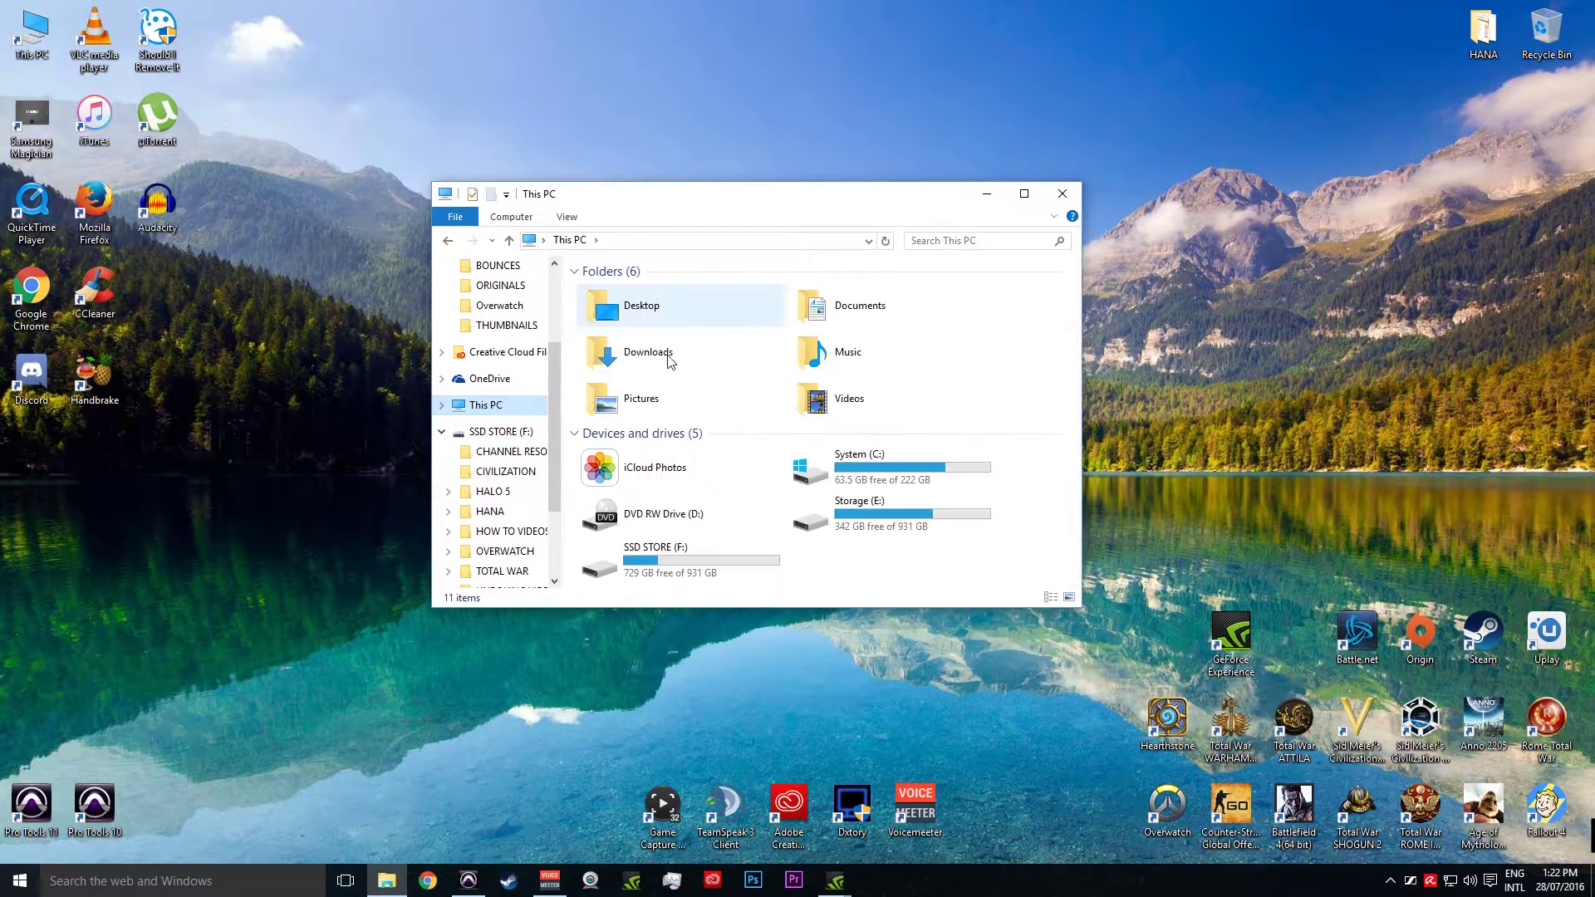
double_click(837, 469)
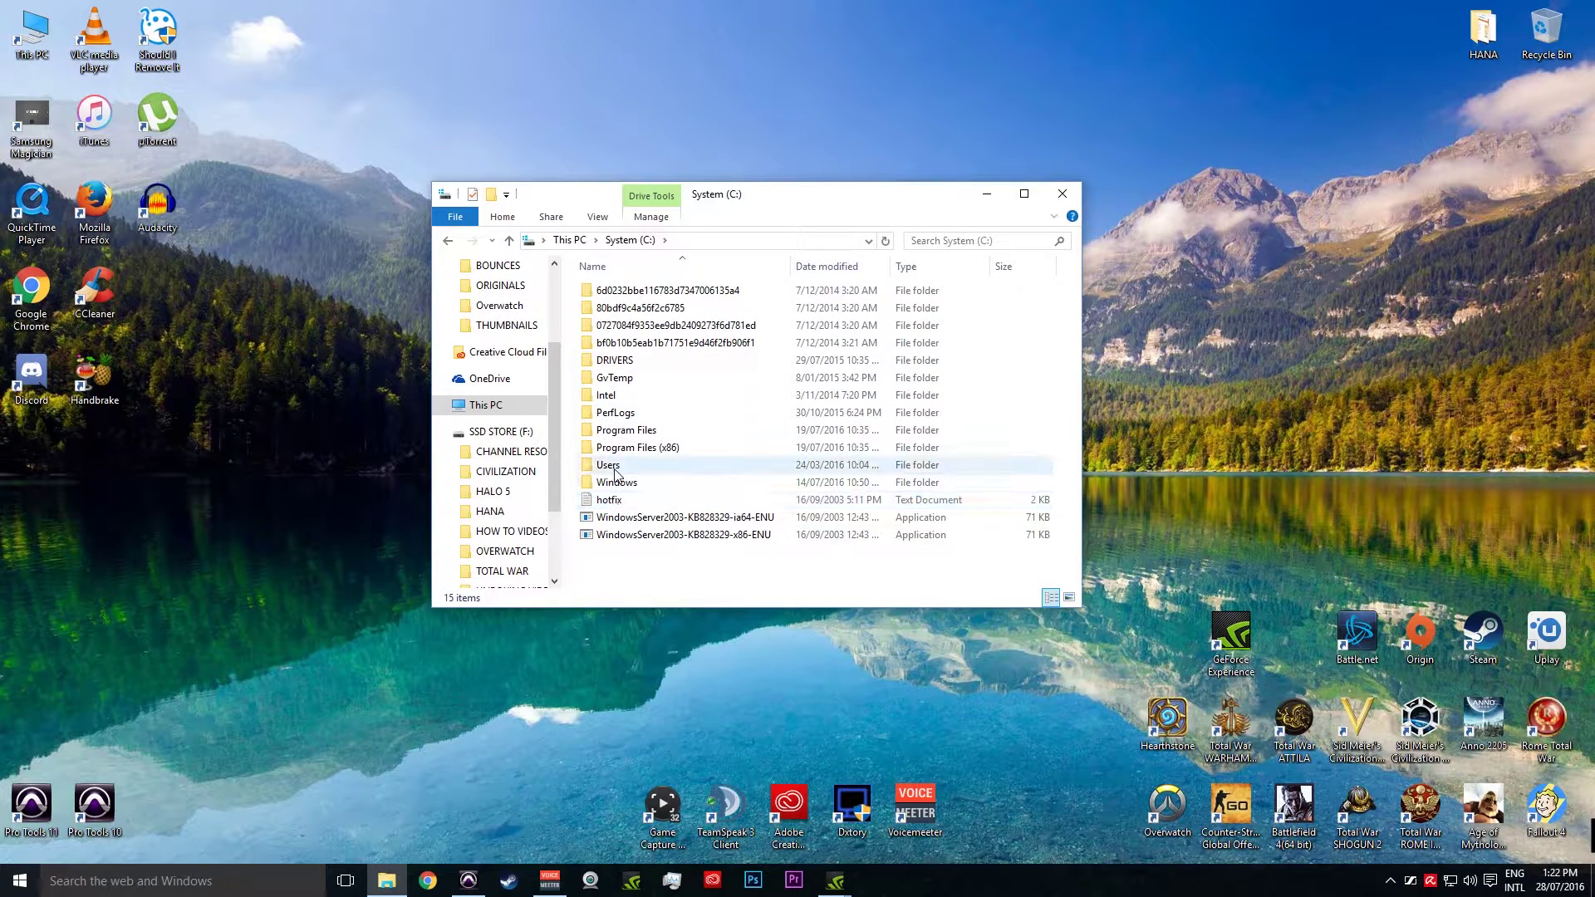
double_click(611, 466)
click(615, 312)
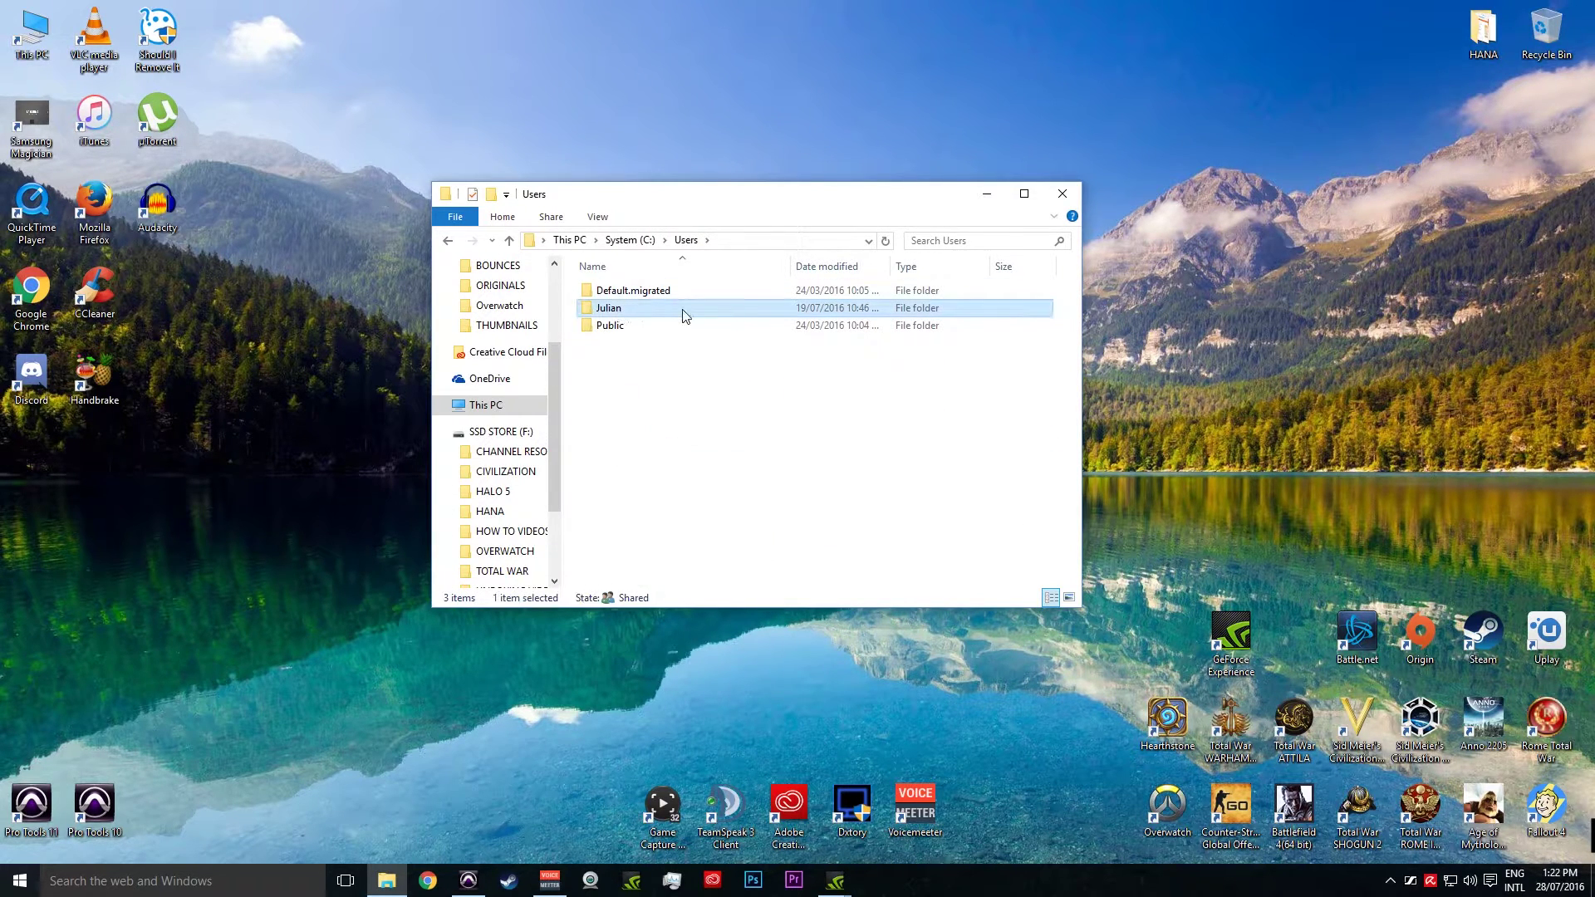
double_click(616, 317)
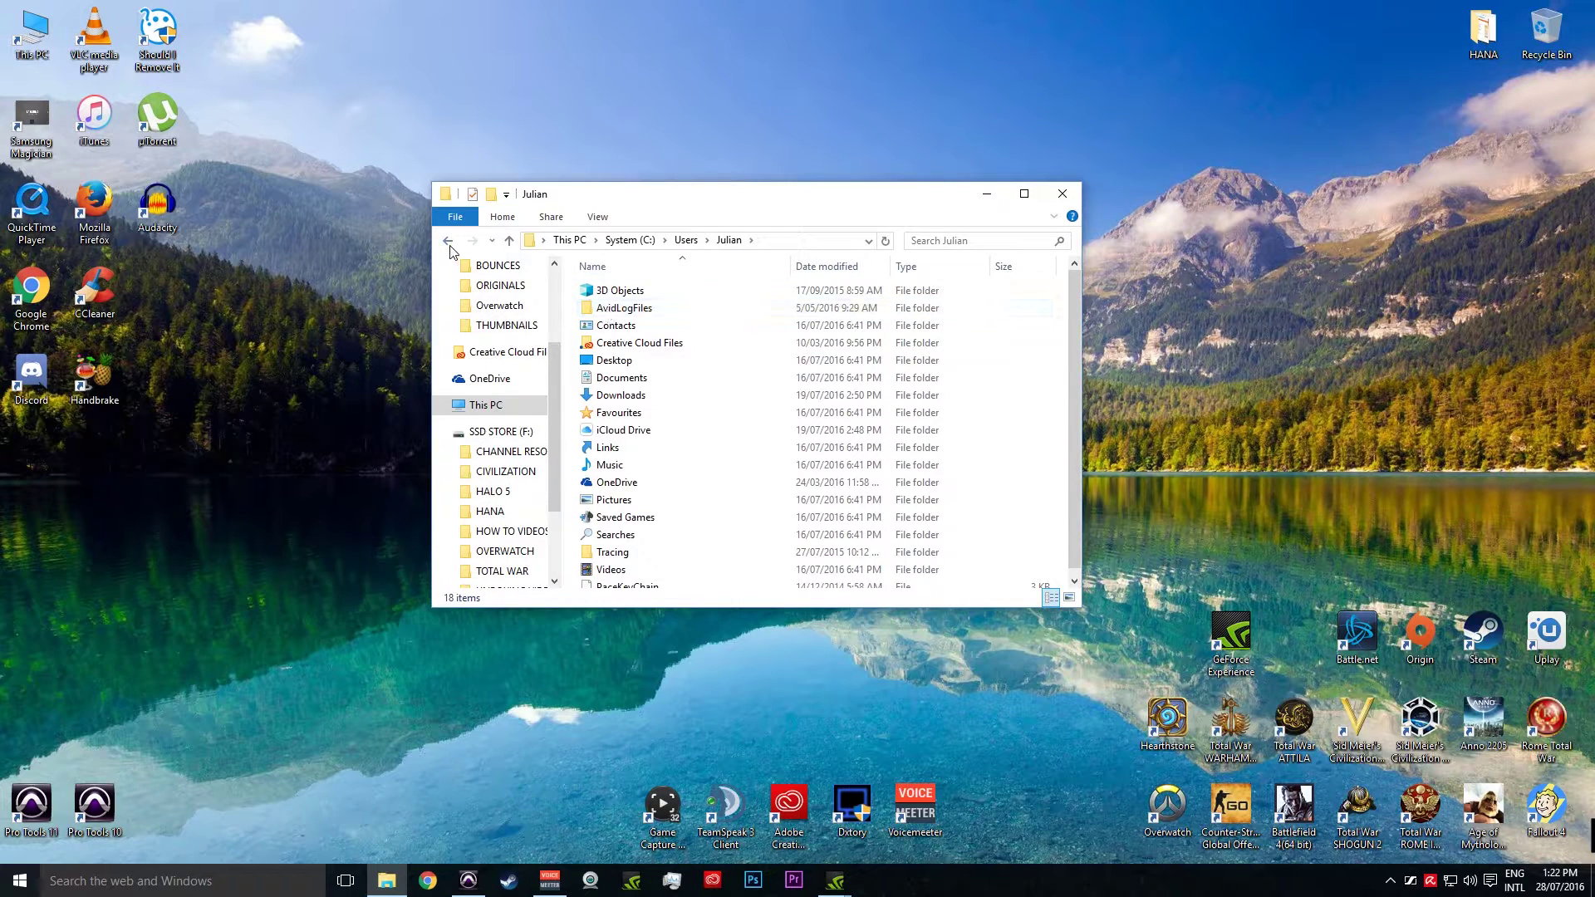
click(448, 241)
double_click(609, 312)
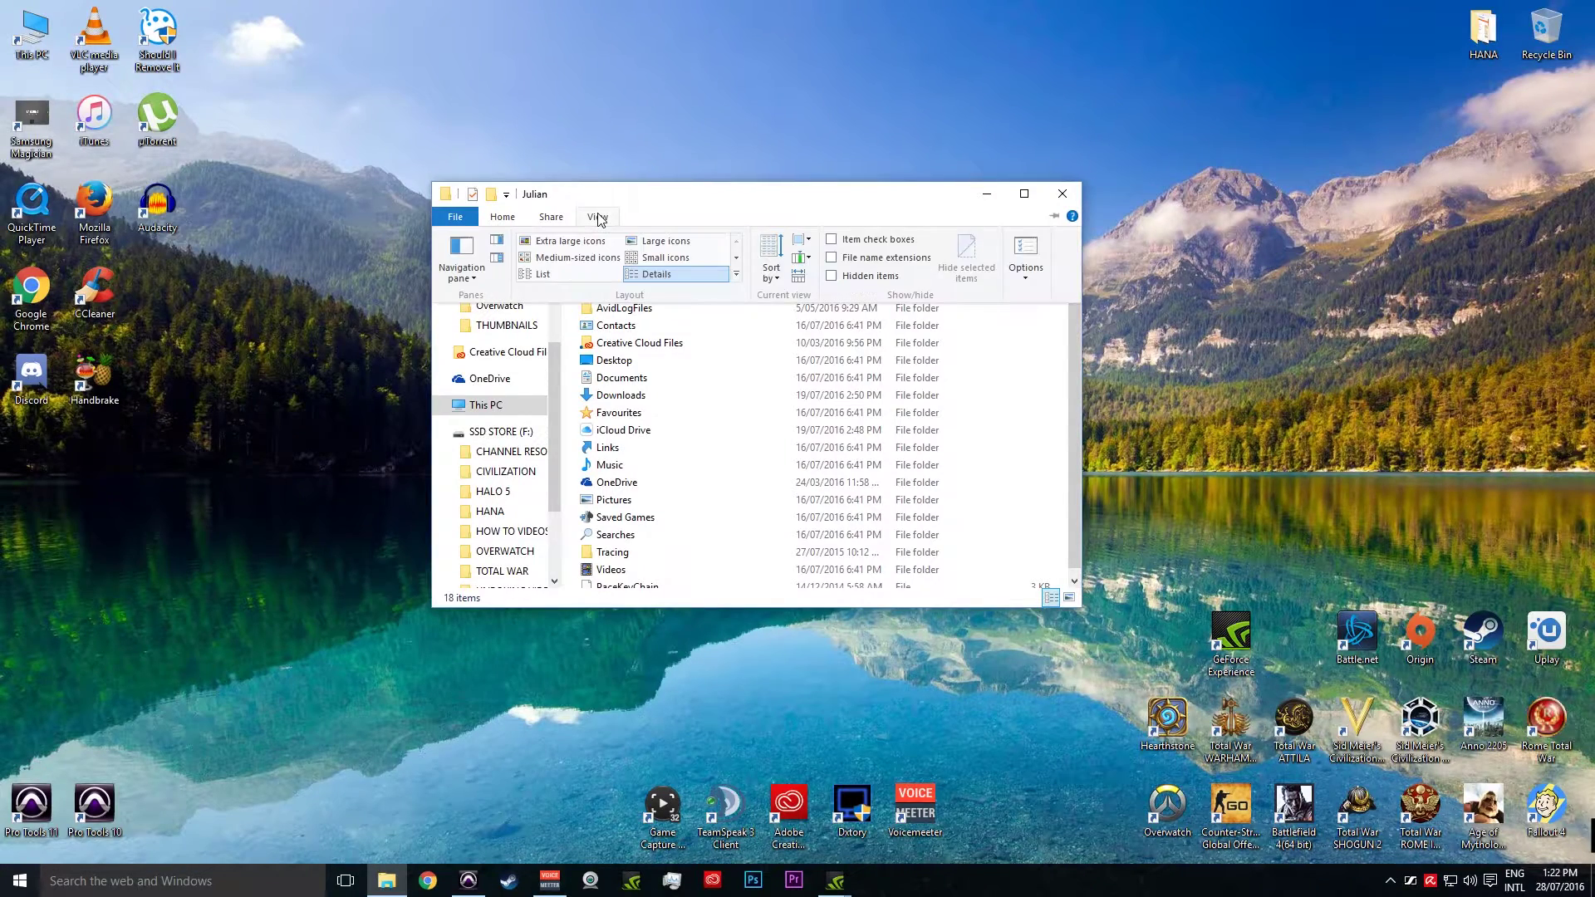
Turn on Hidden items in the View options, then select the newly visible AppData folder.
click(598, 217)
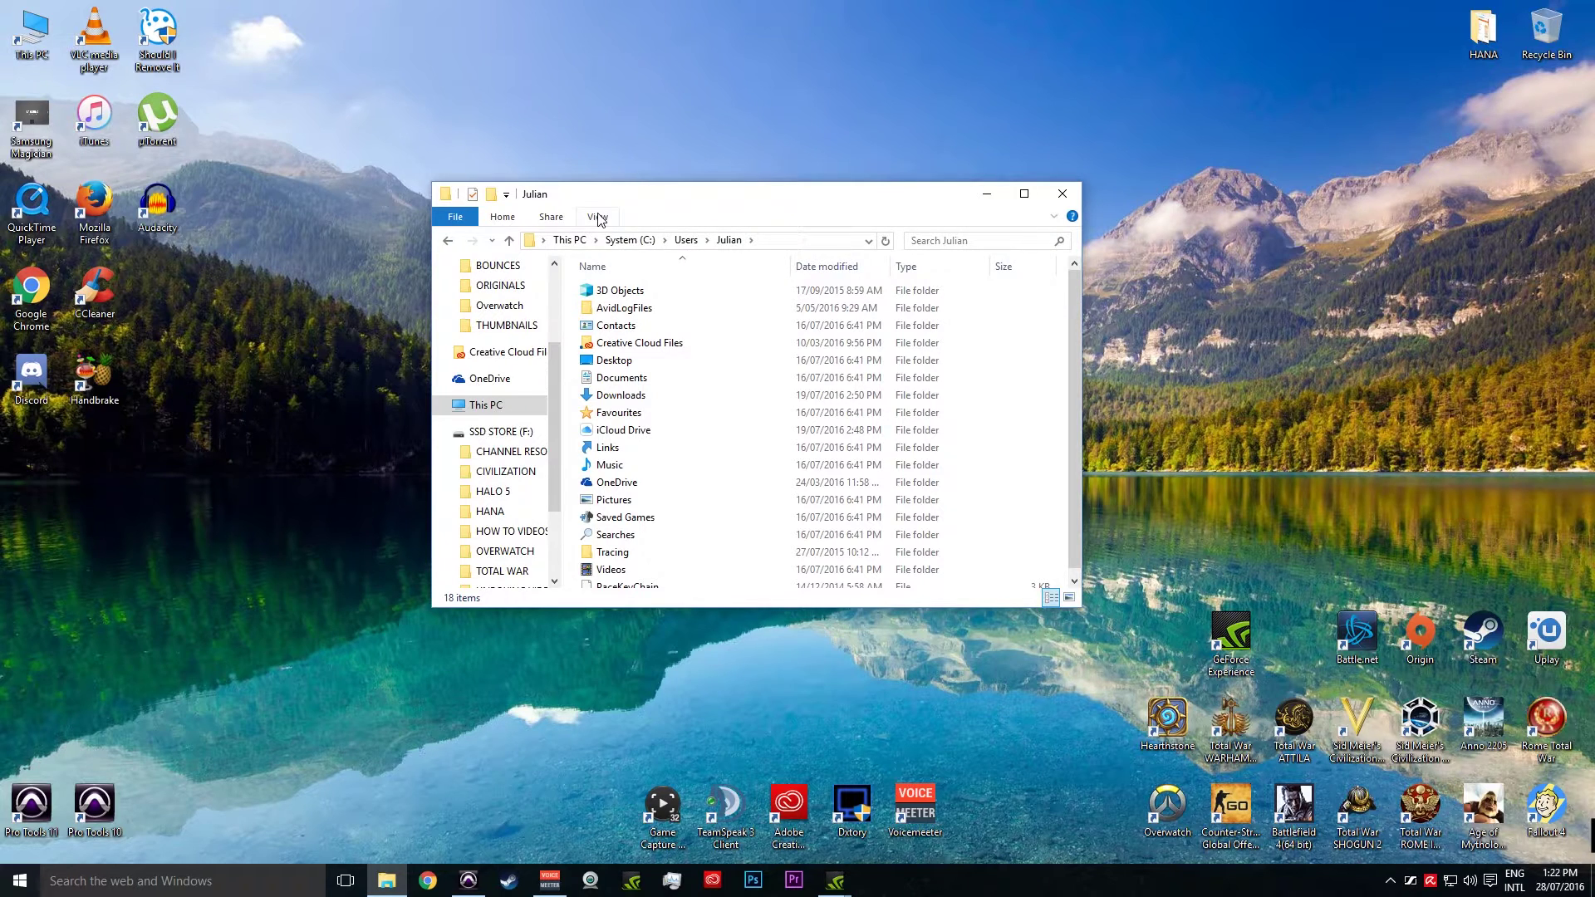
click(598, 218)
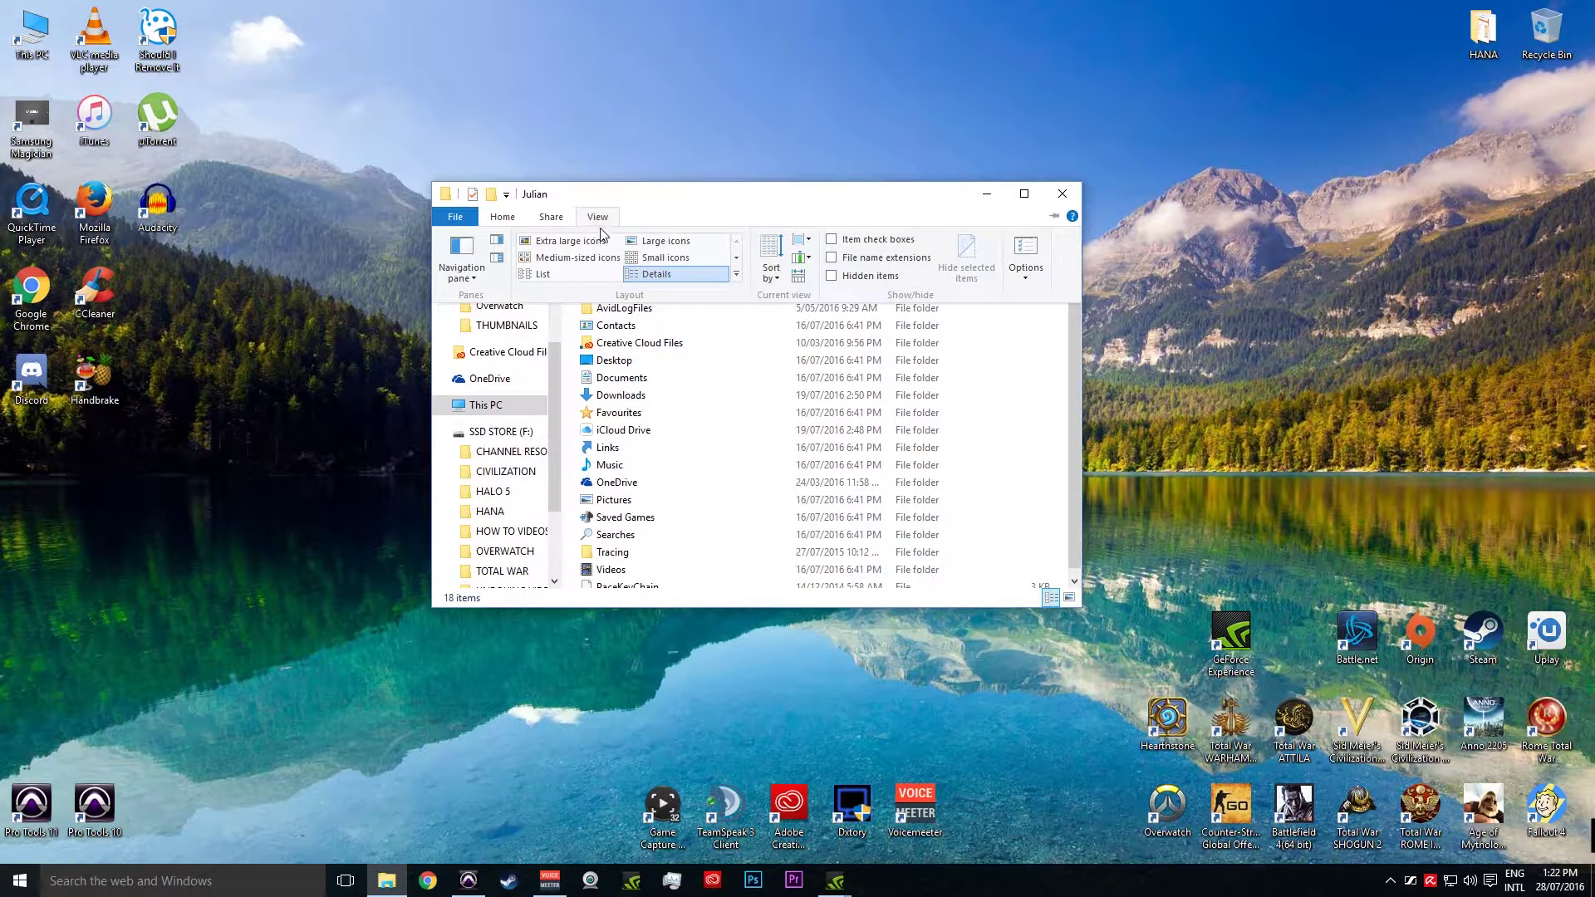
click(714, 214)
click(616, 218)
click(833, 277)
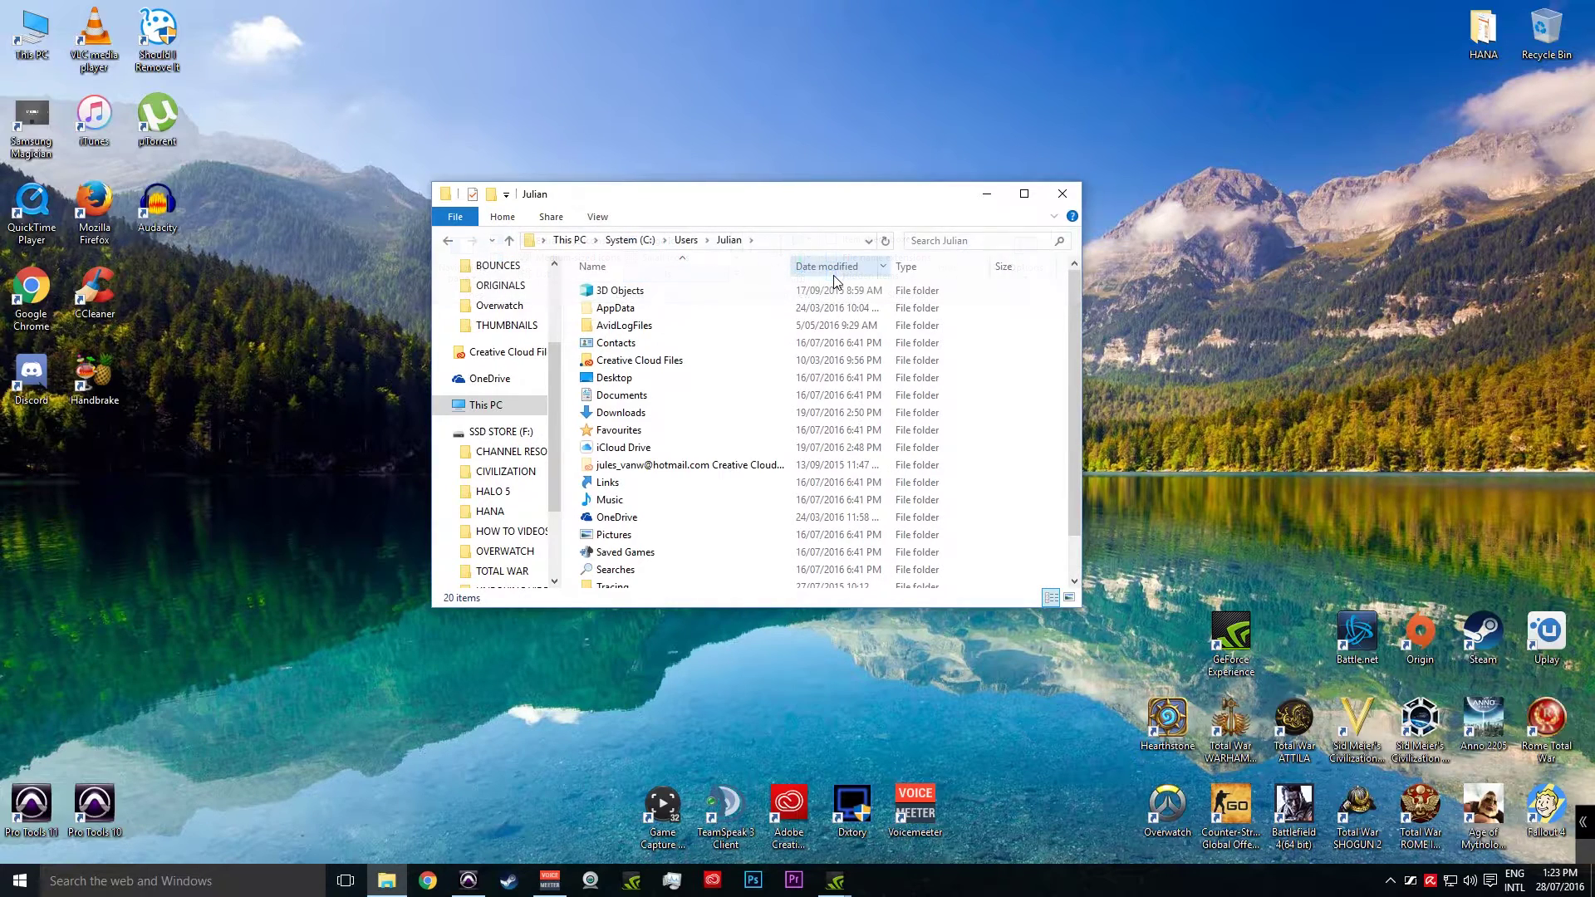
click(600, 217)
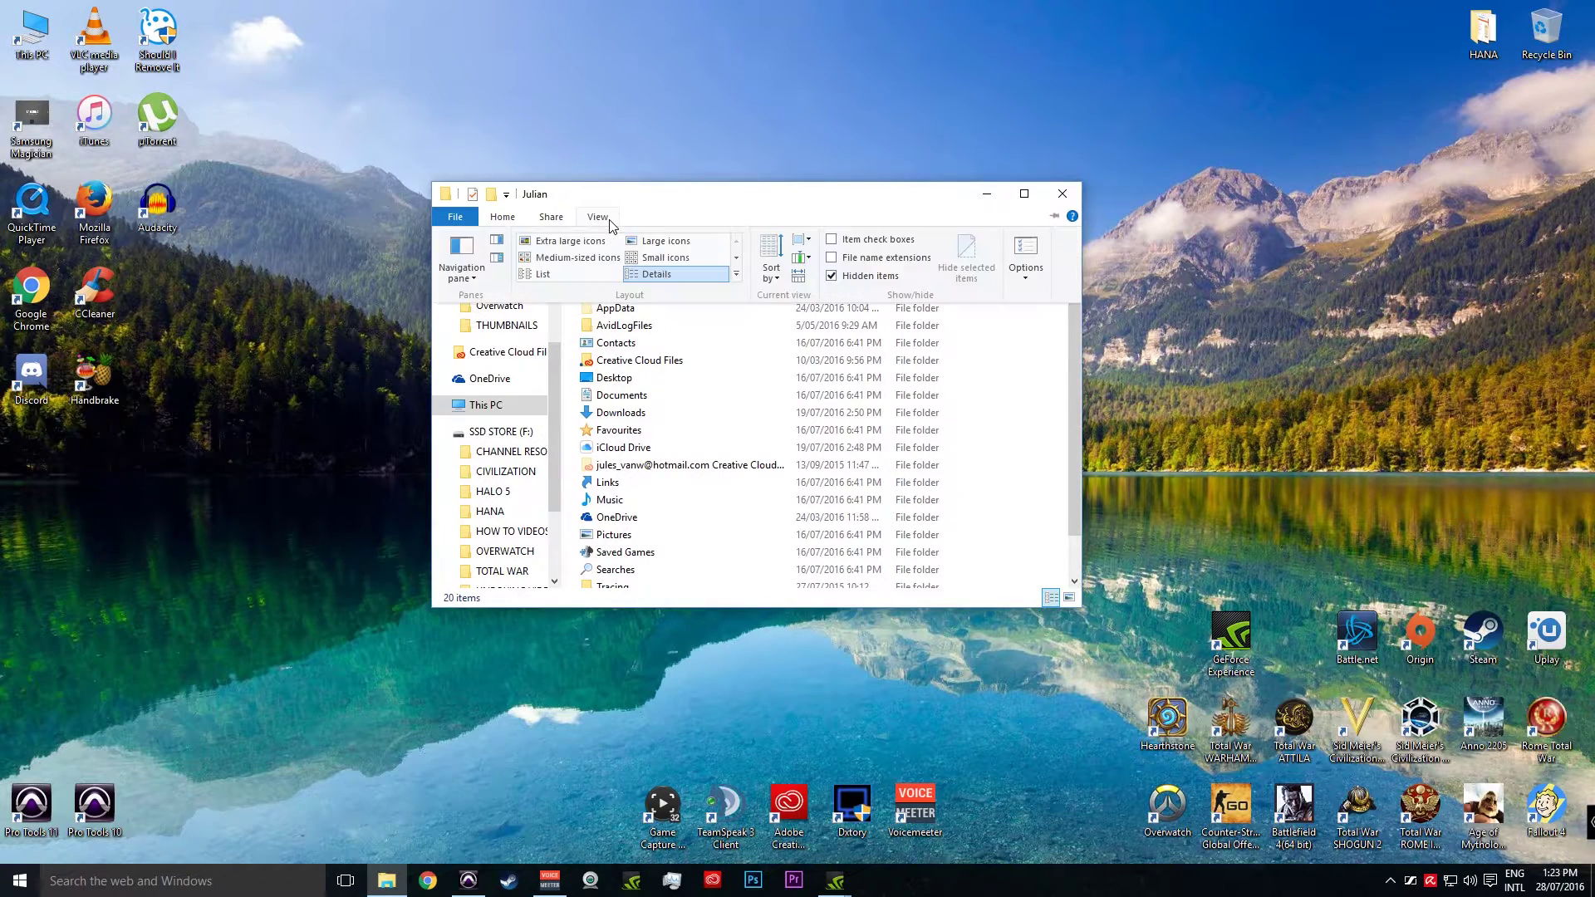
click(795, 206)
click(622, 310)
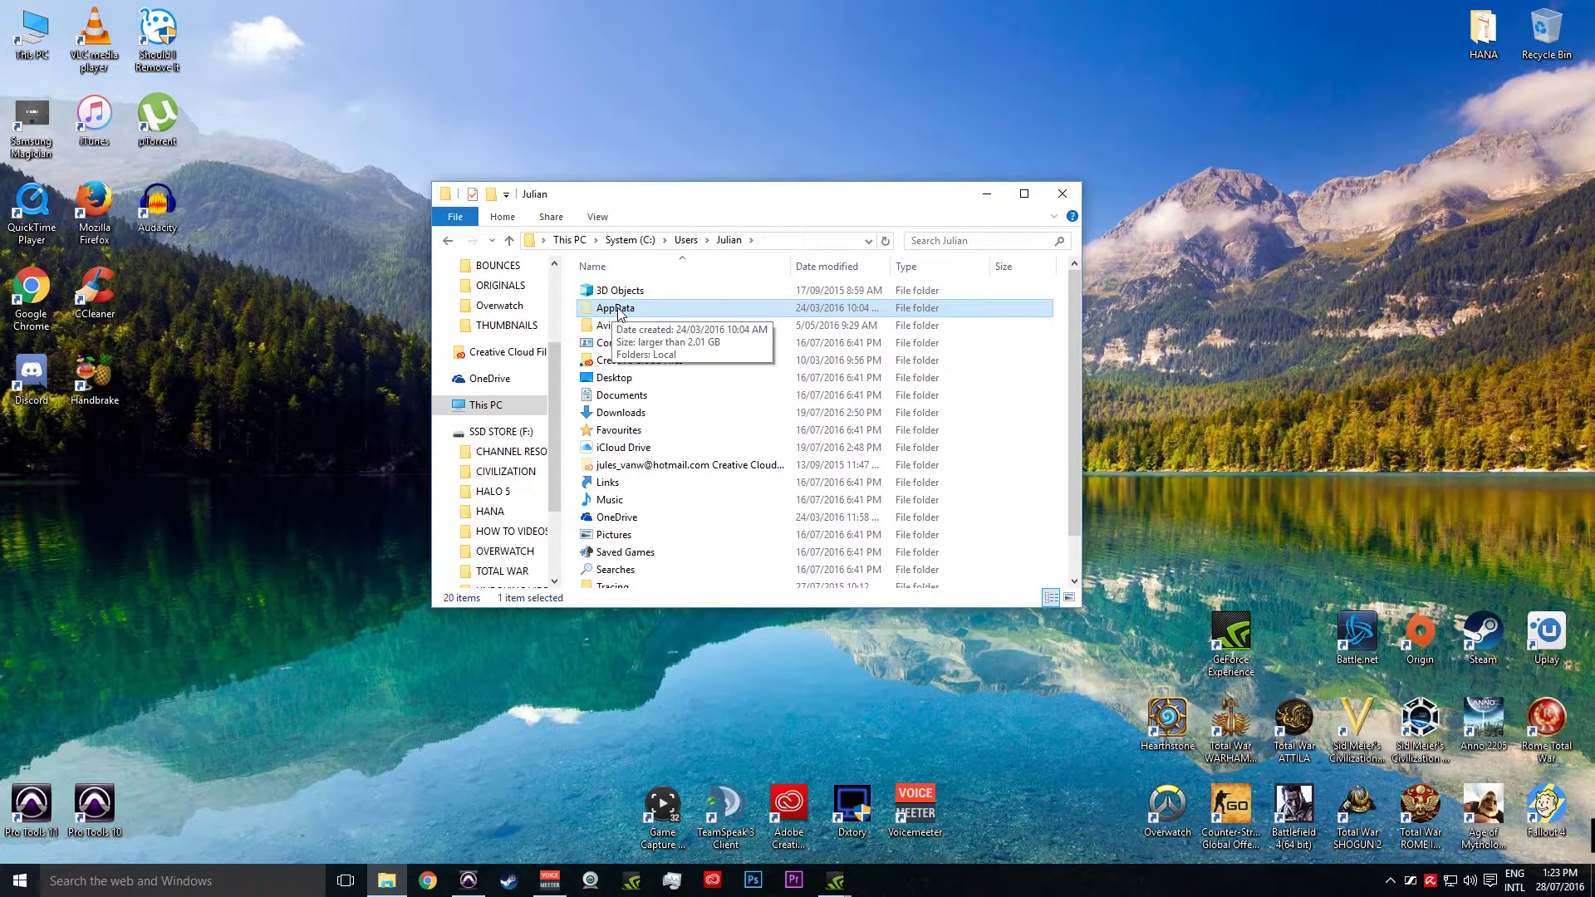
Open AppData, then Roaming, and go into The Creative Assembly folder.
double_click(617, 311)
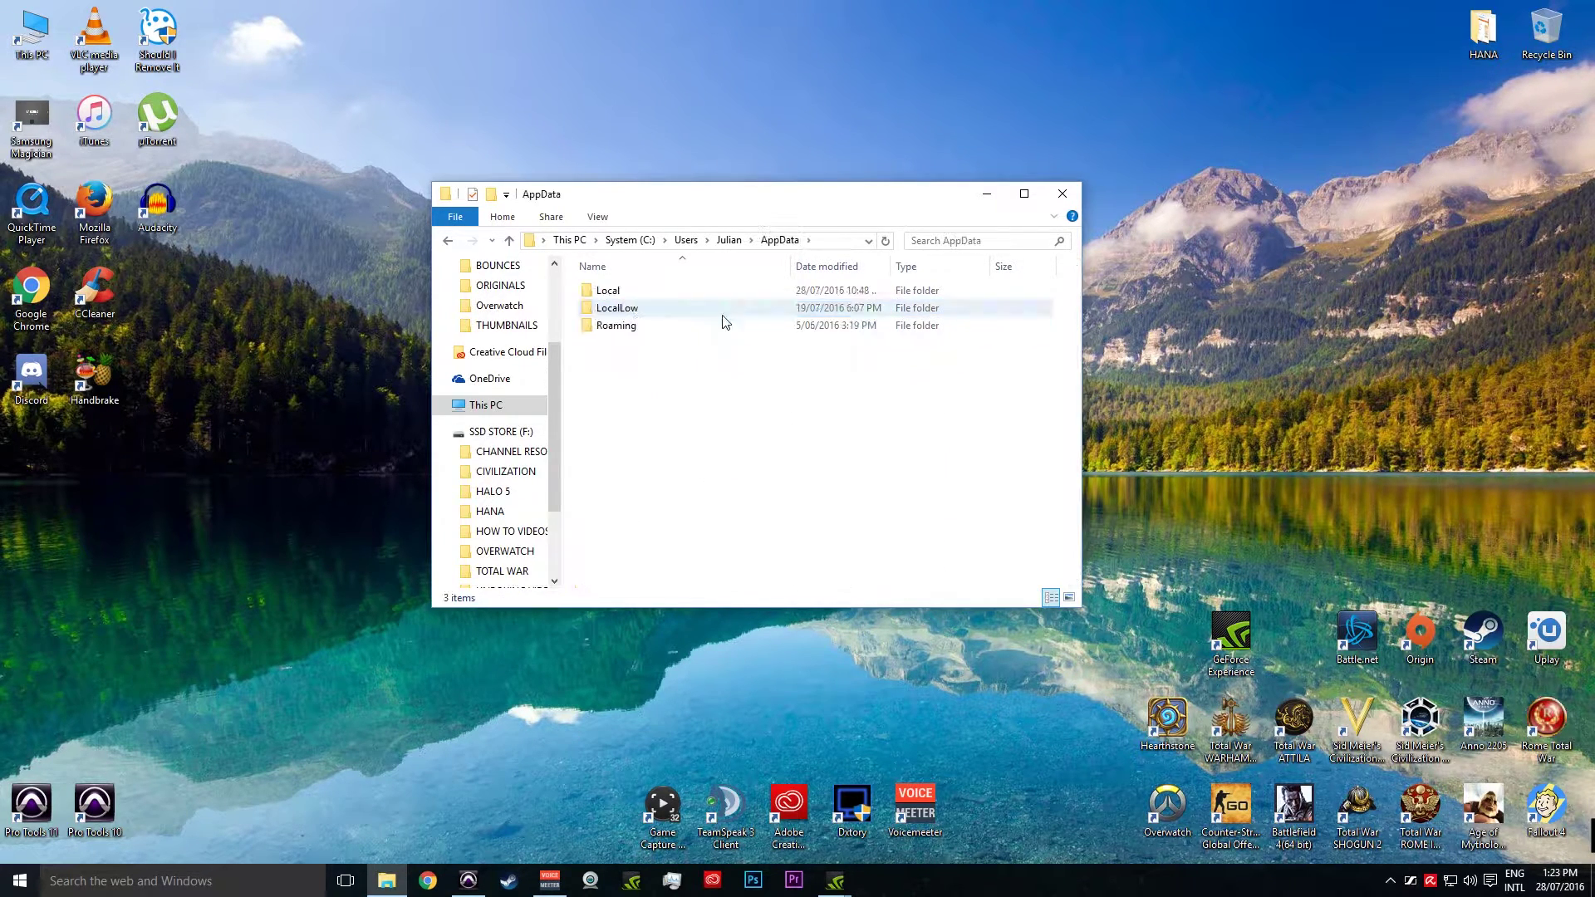
double_click(615, 325)
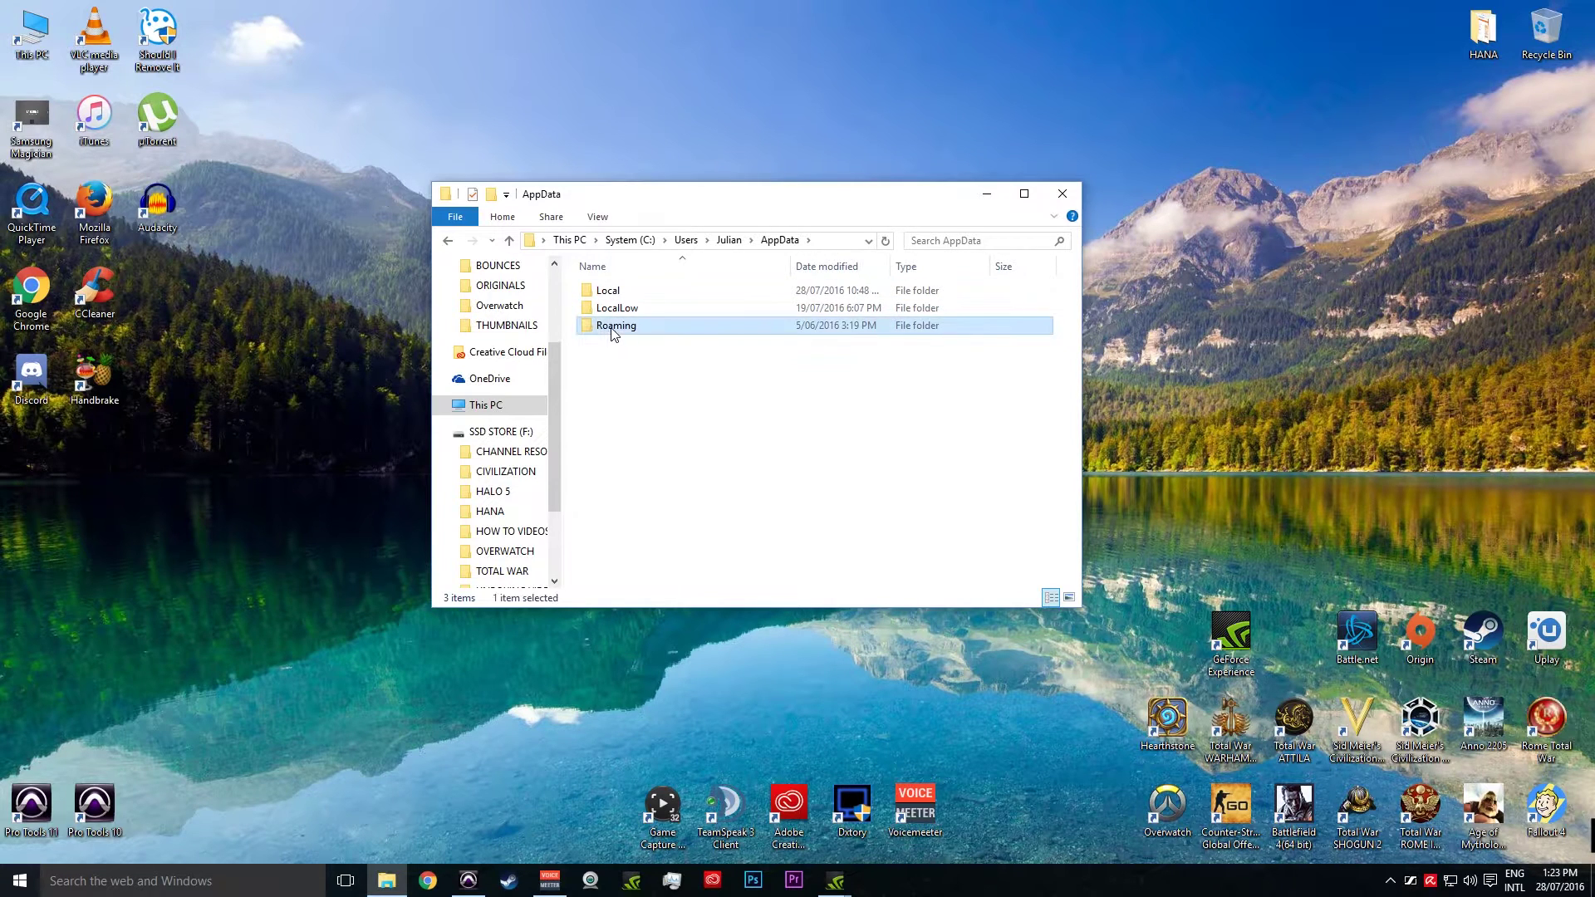
scroll(701, 399, down, 9)
scroll(702, 406, down, 1)
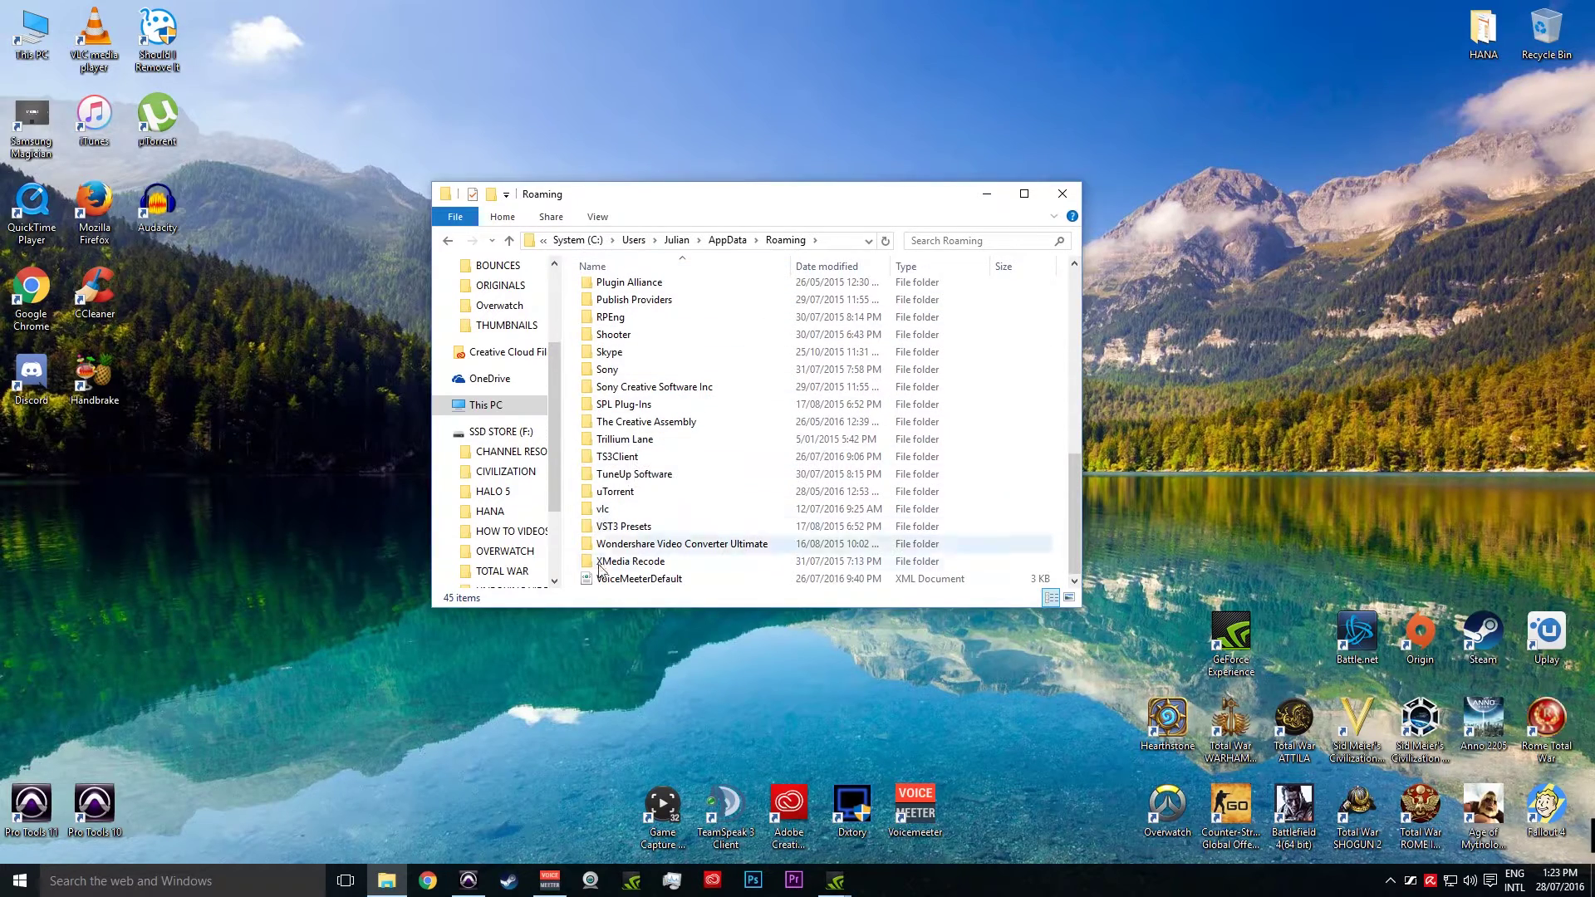
double_click(611, 423)
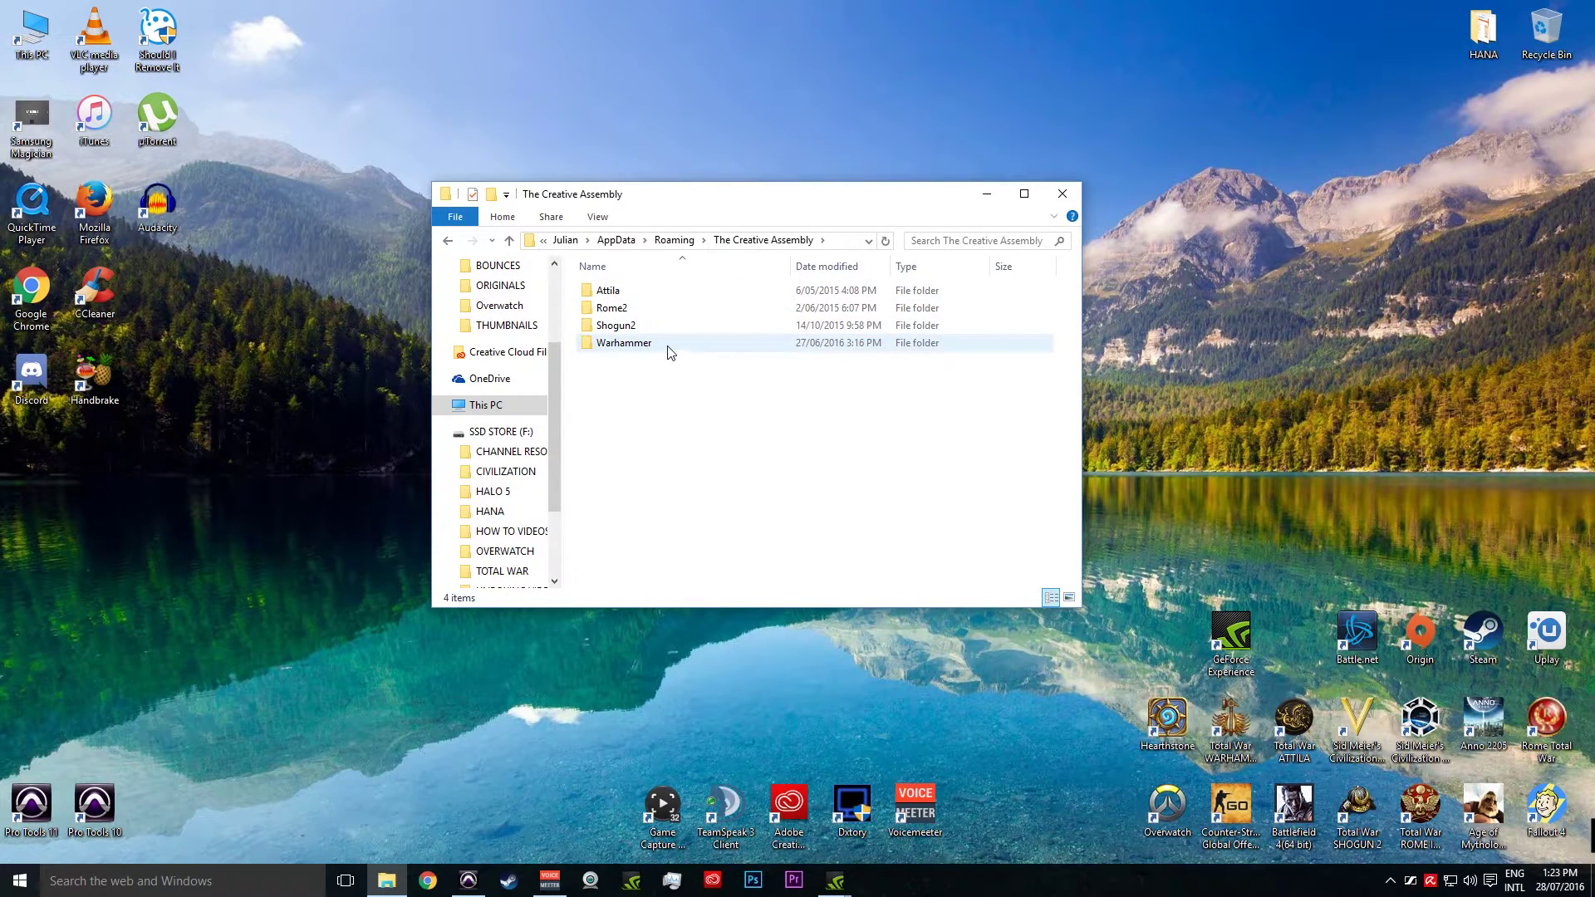
Open the replays folder inside the Warhammer folder.
double_click(669, 344)
click(640, 448)
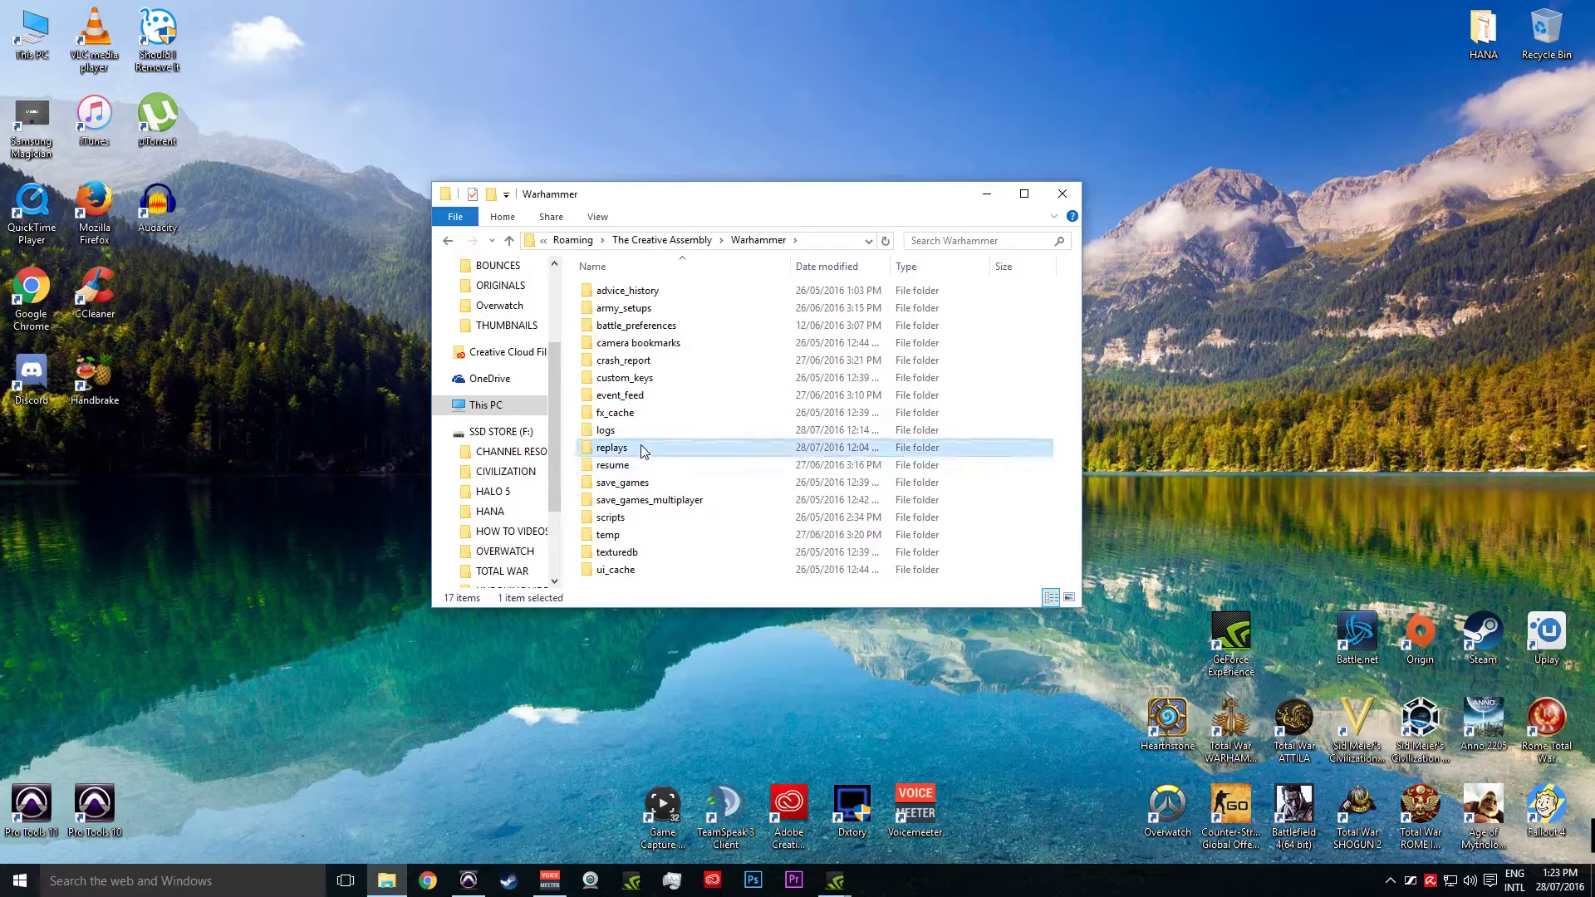
double_click(640, 447)
click(448, 242)
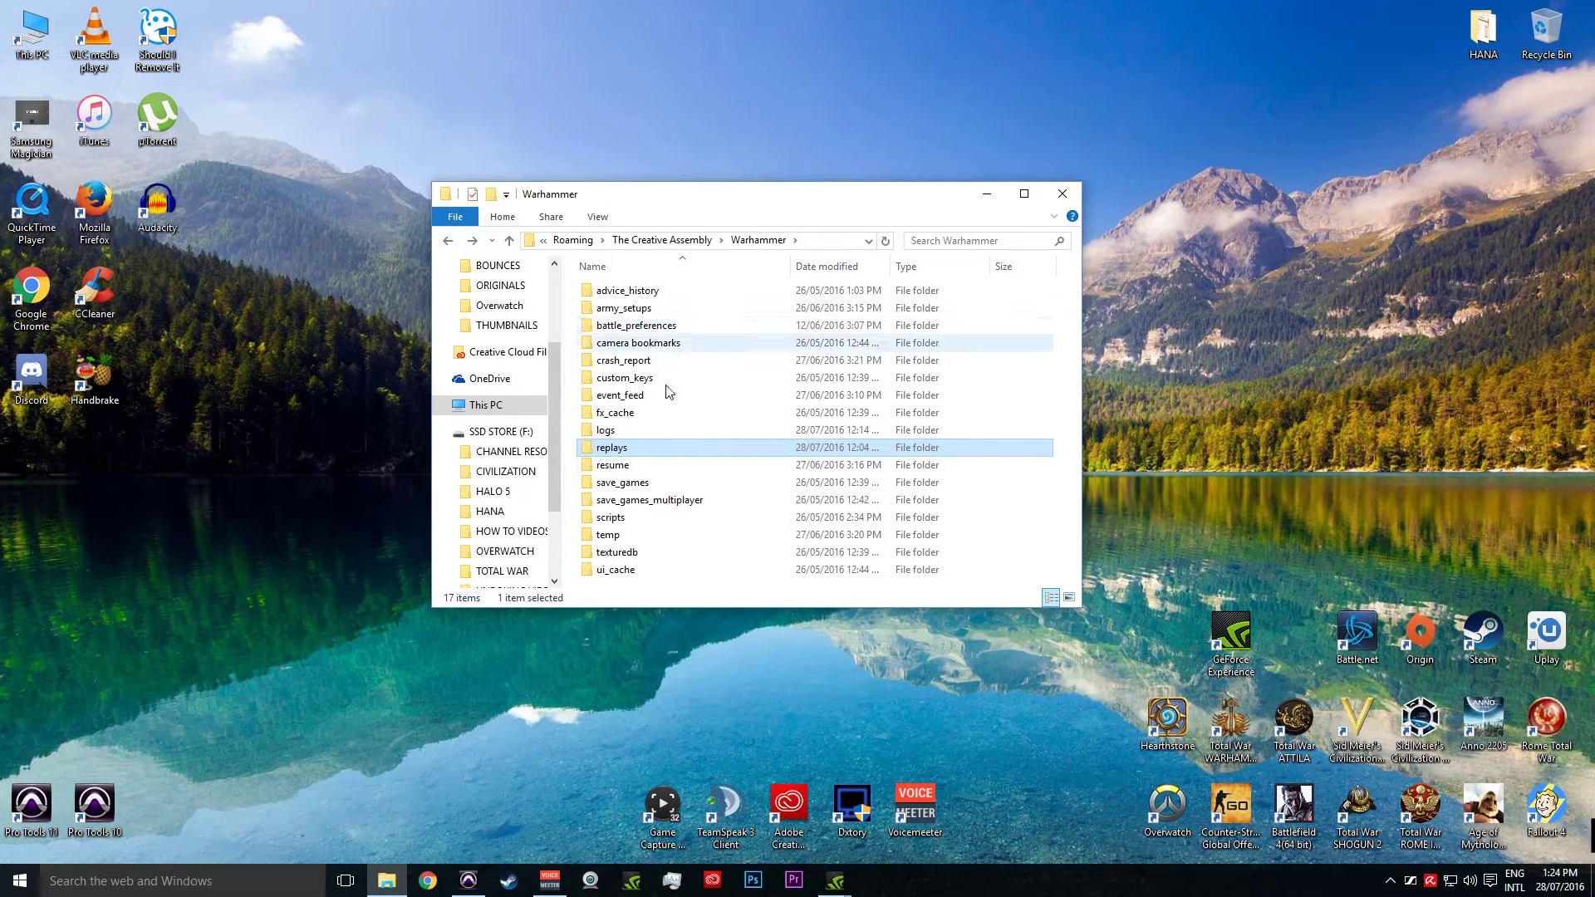
double_click(864, 447)
scroll(690, 365, down, 3)
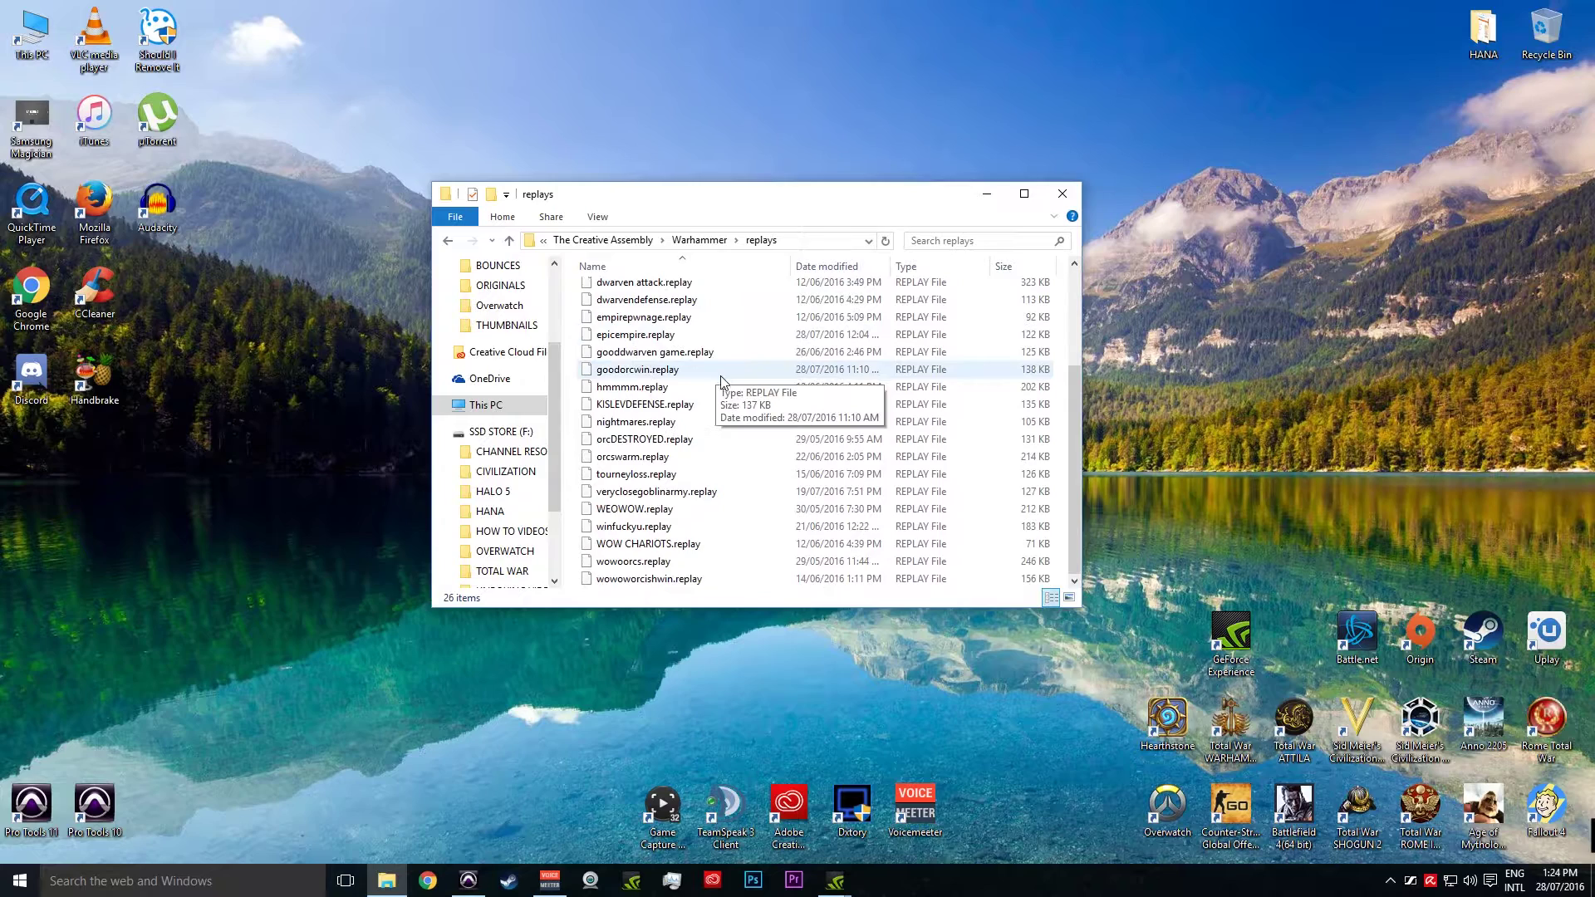
scroll(772, 332, up, 3)
Sort the replays by Date modified, newest first, and select epicempire.replay.
click(853, 268)
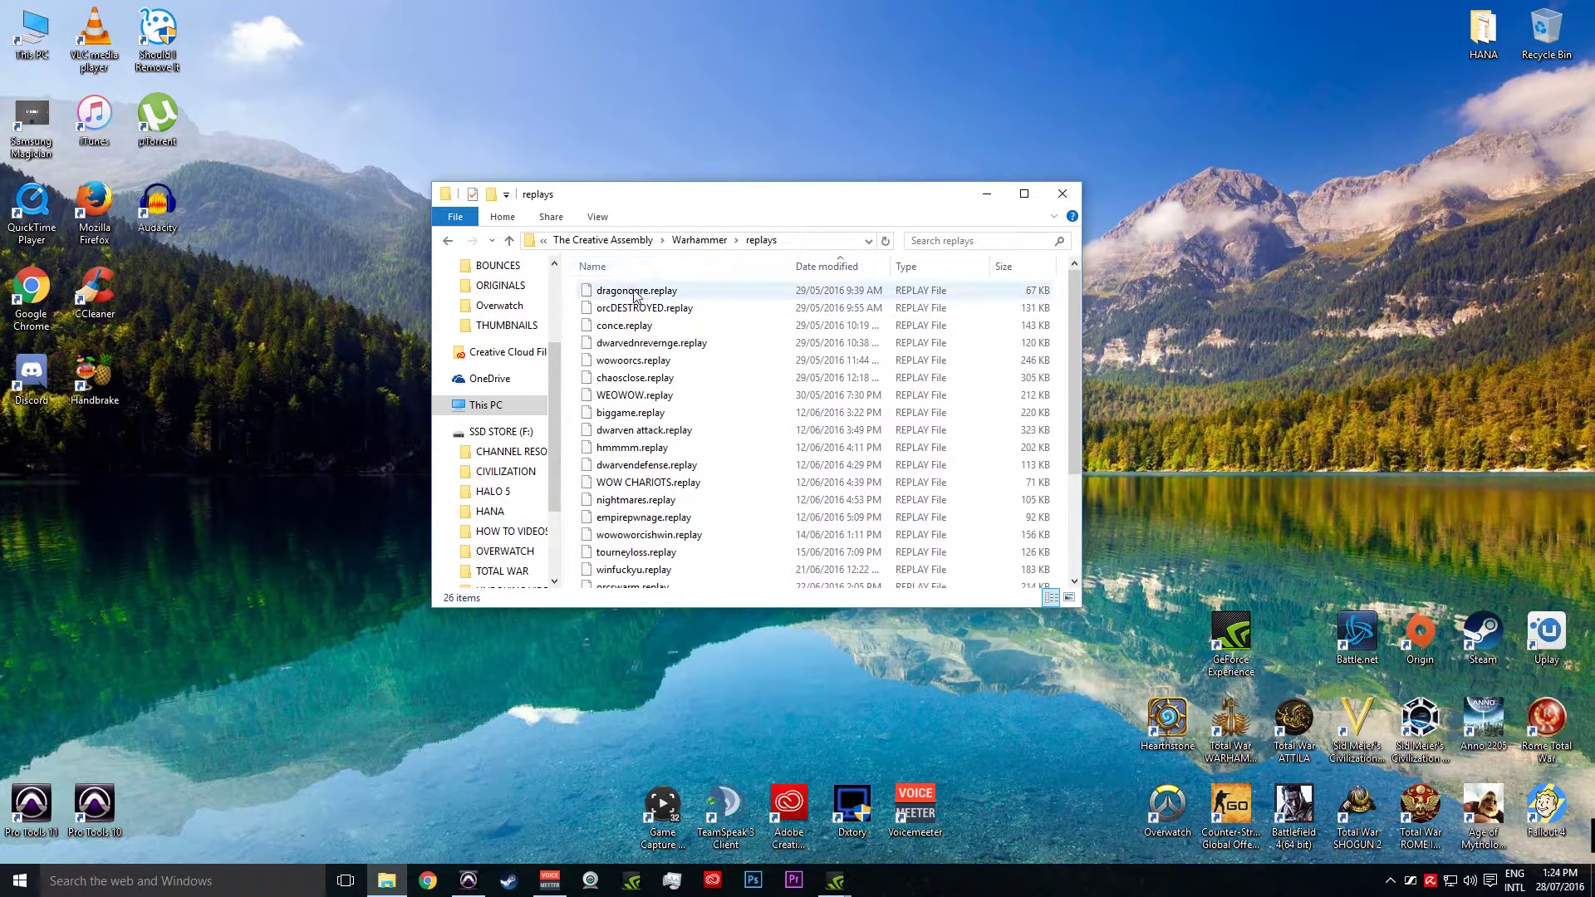
click(636, 292)
click(822, 268)
click(636, 291)
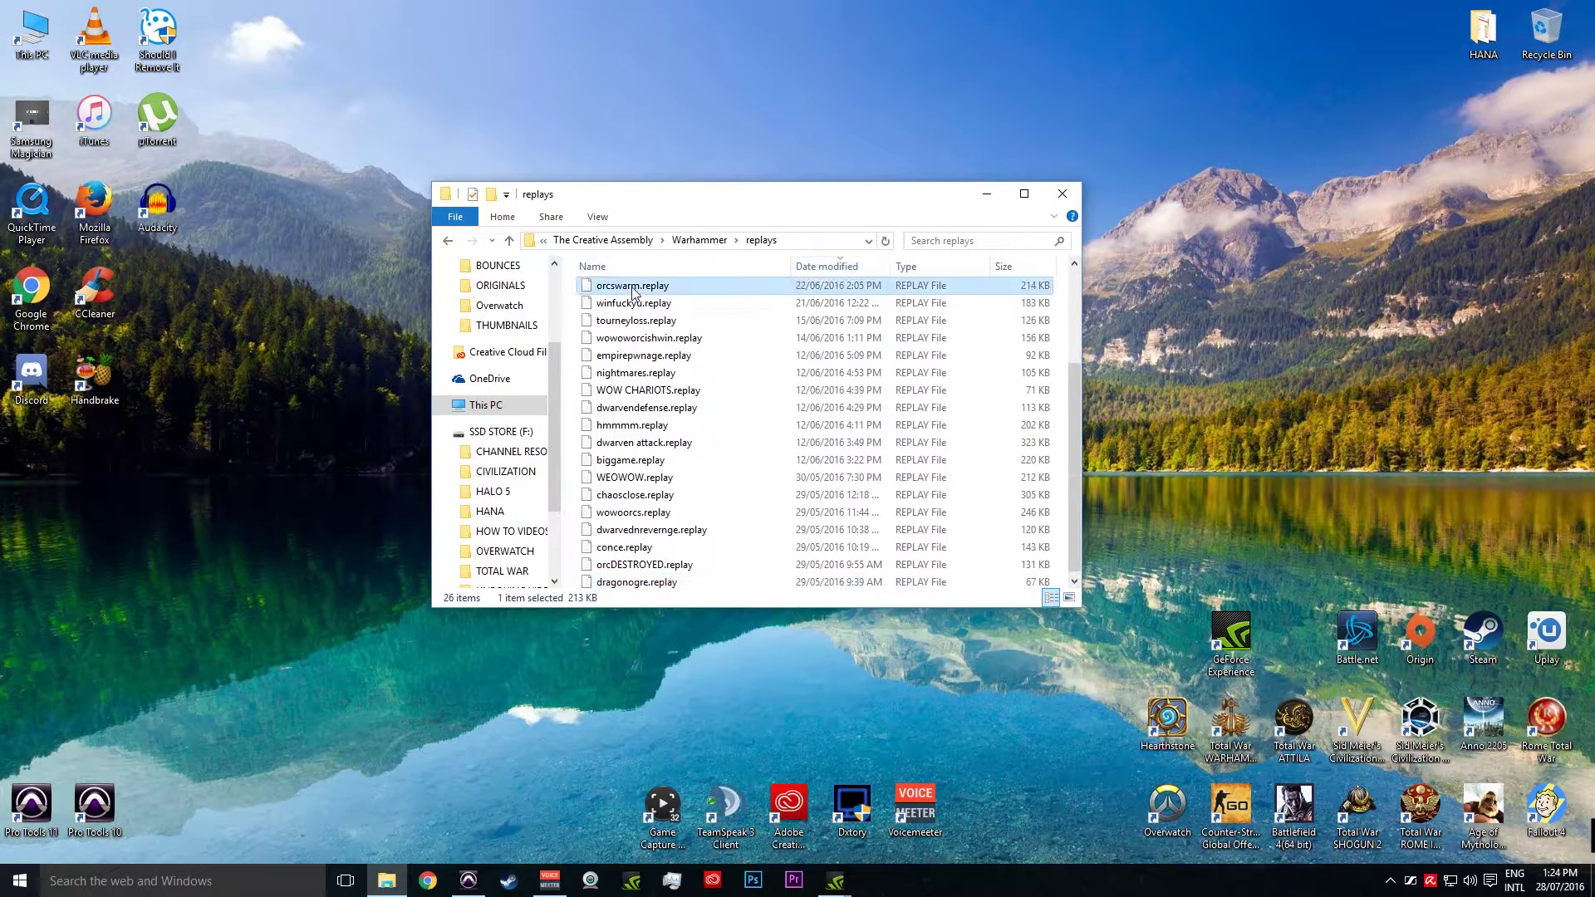
scroll(639, 307, up, 3)
click(640, 297)
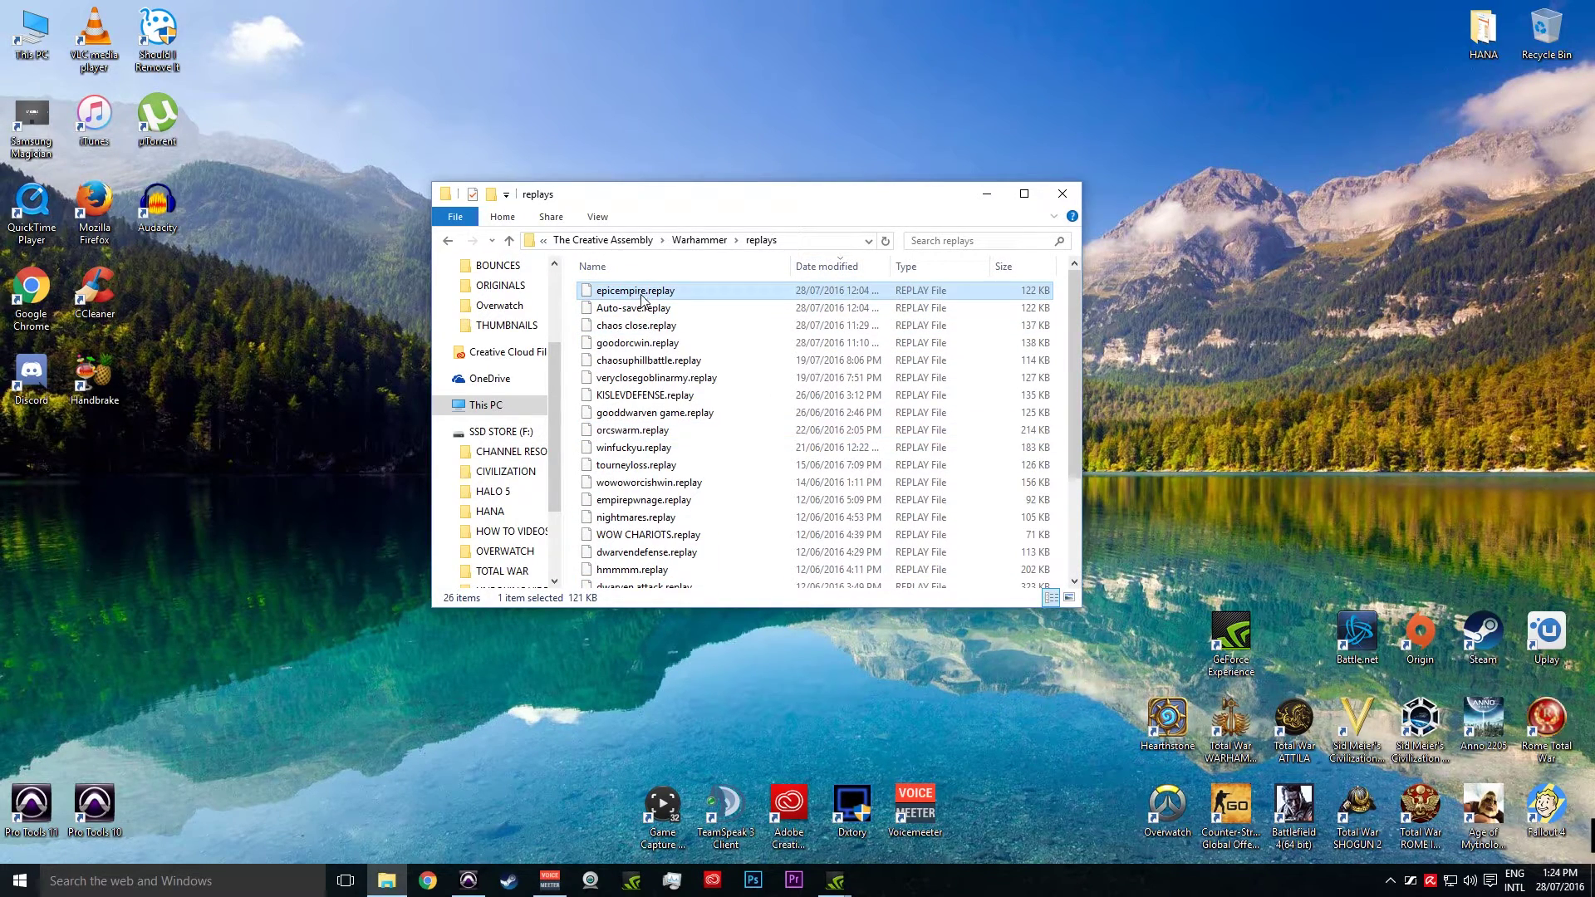
Copy epicempire.replay and paste it onto the desktop.
right_click(649, 297)
click(711, 487)
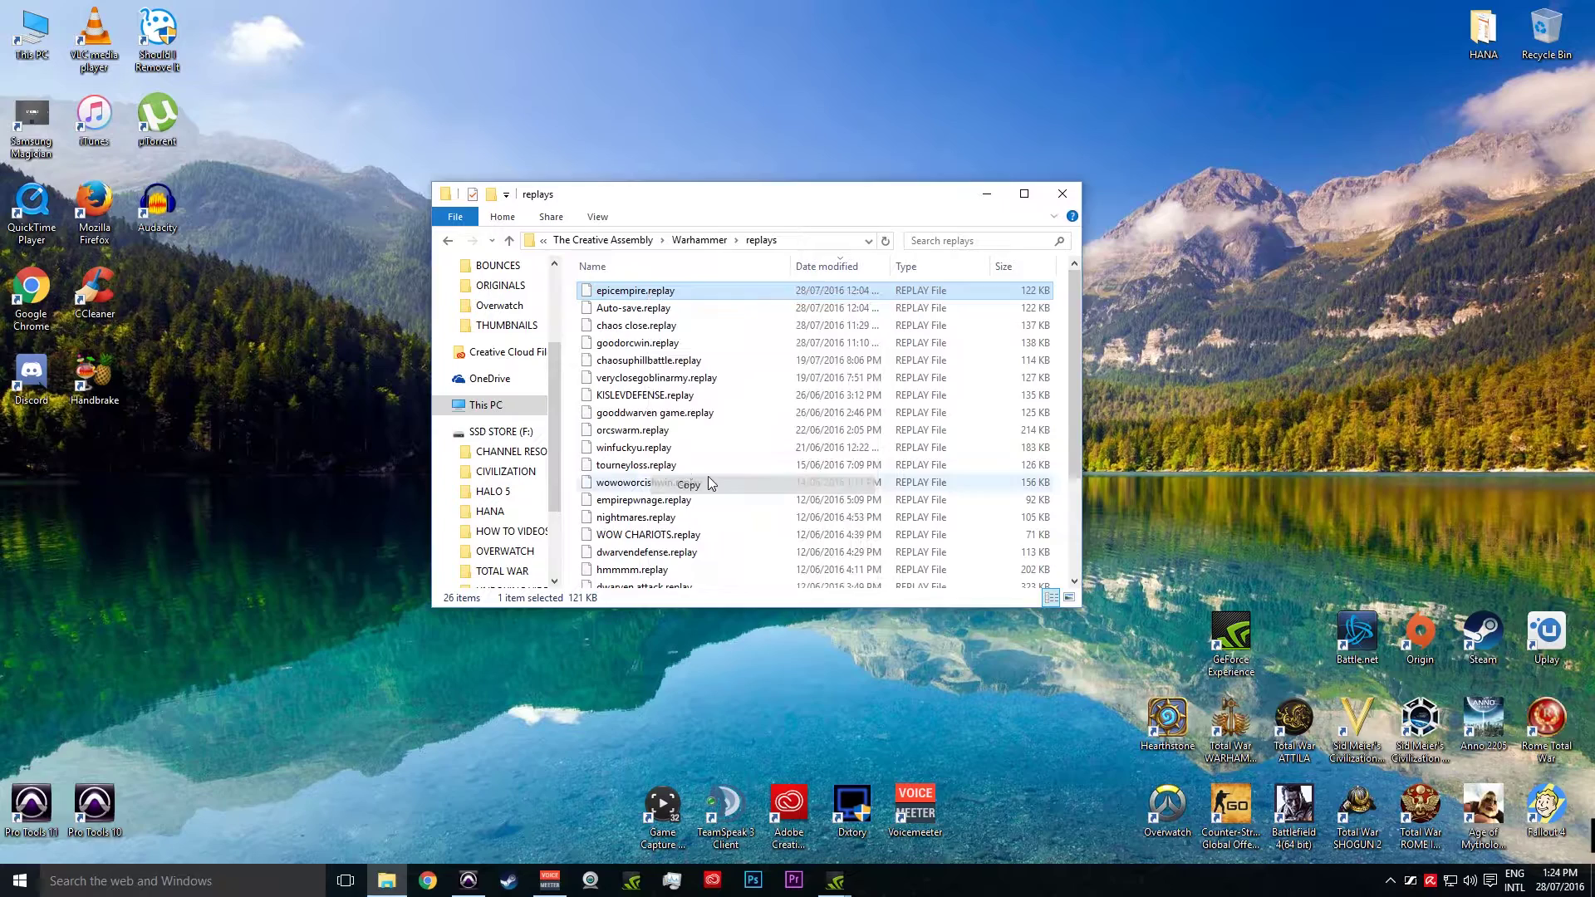
right_click(220, 404)
click(260, 474)
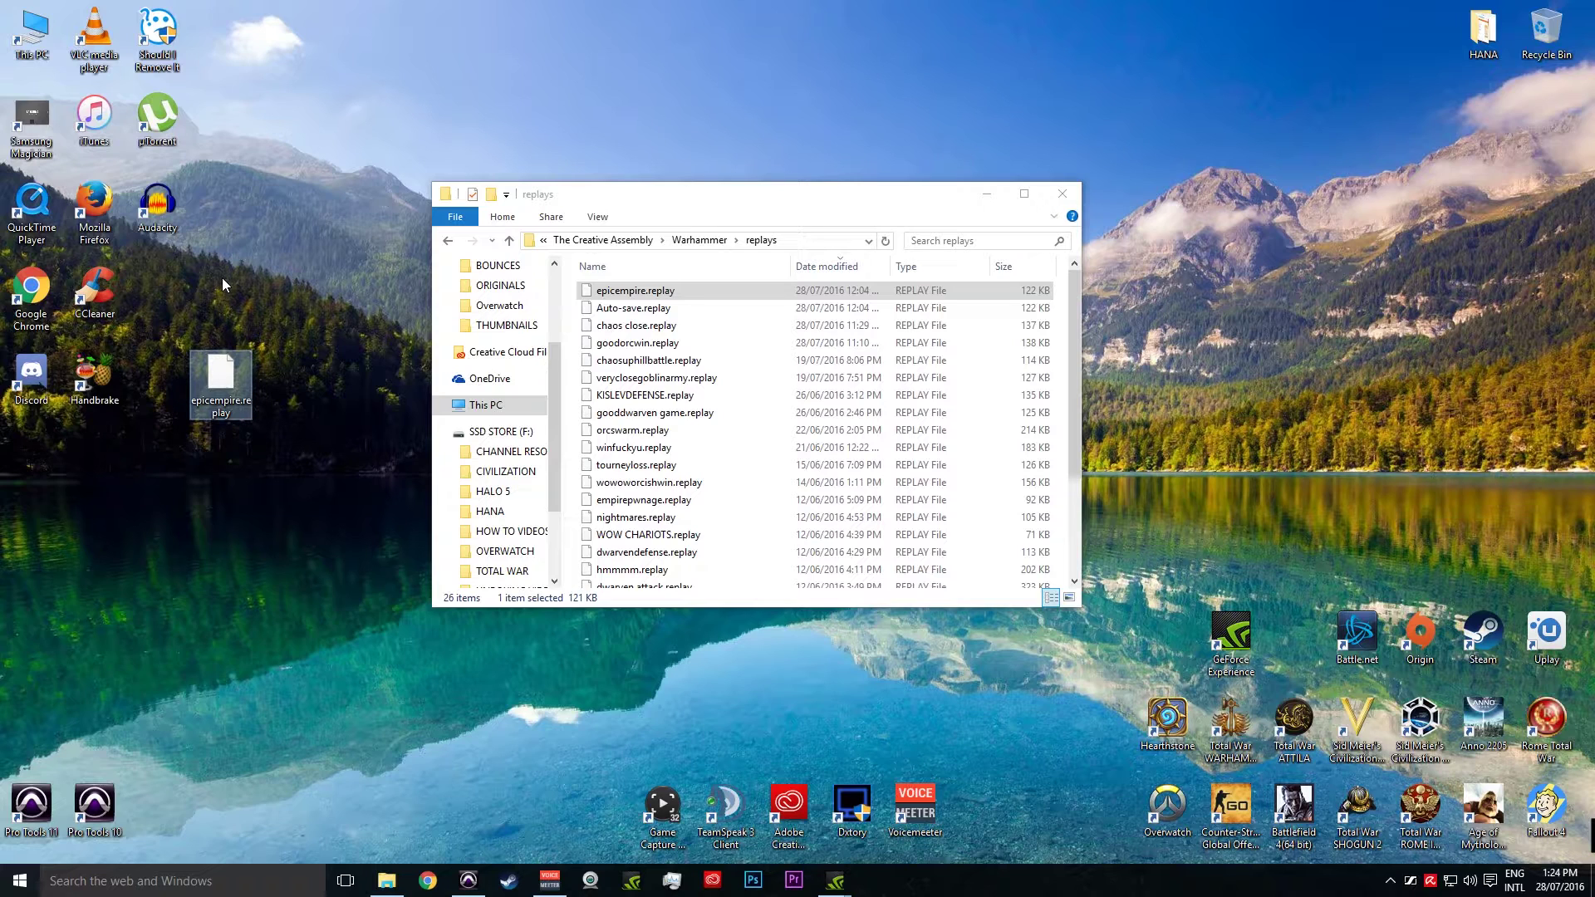
click(914, 289)
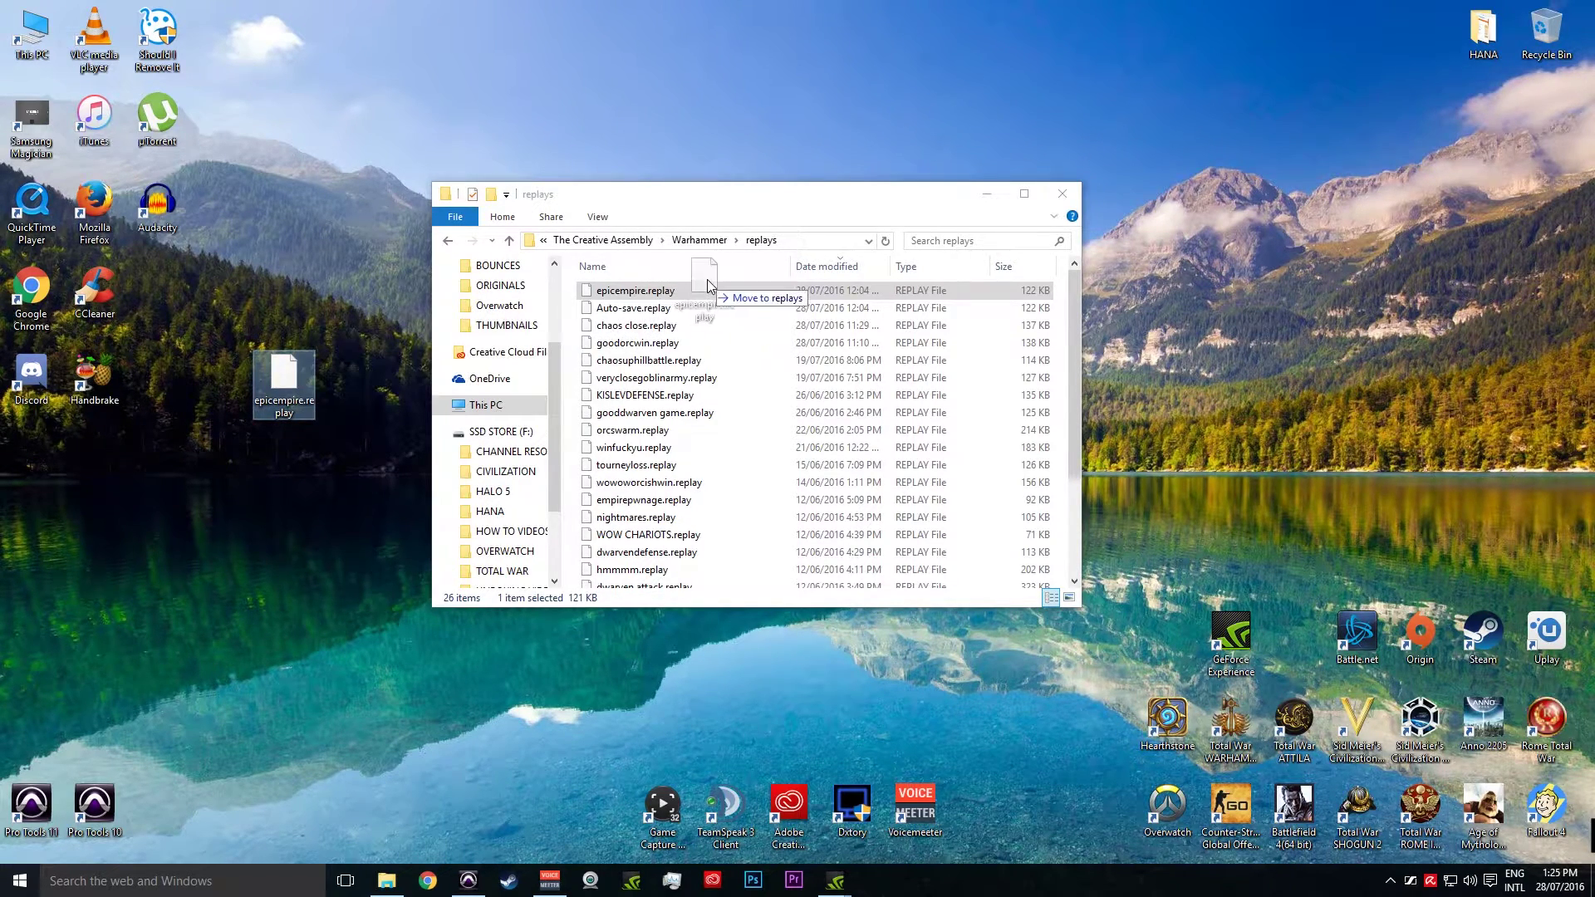
drag(758, 240, 758, 241)
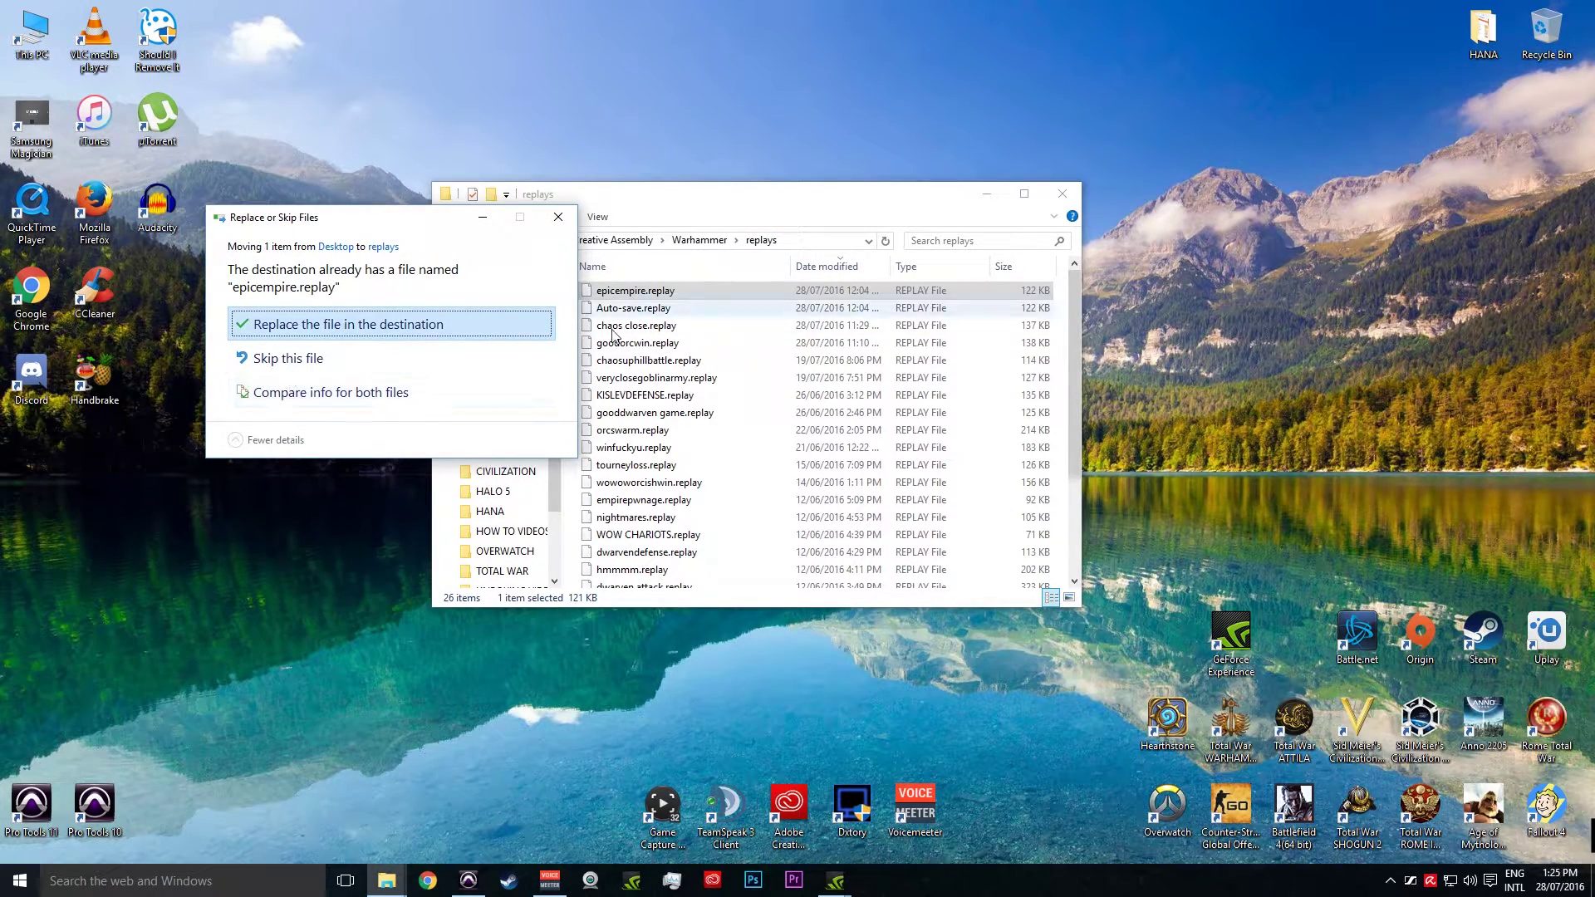
click(549, 222)
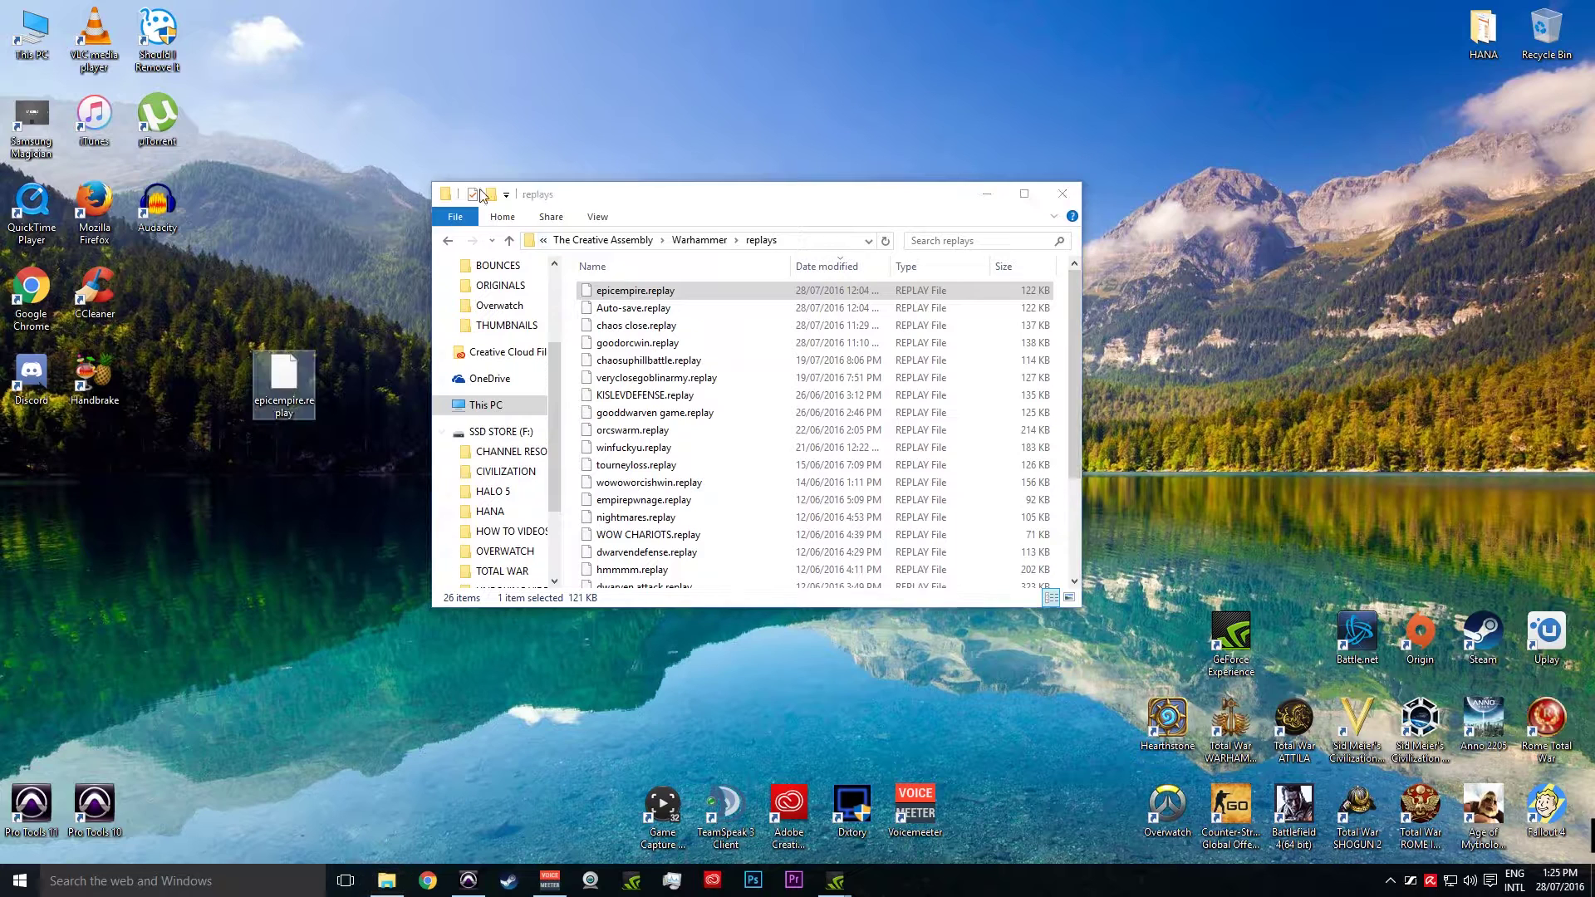